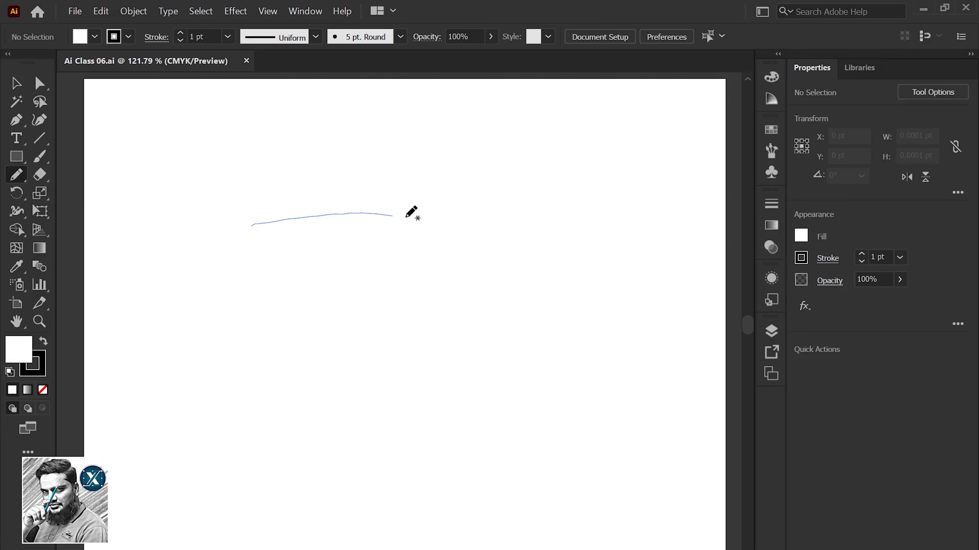
# Draw a freehand heart with crossing ends near the top centre, then zoom in to inspect it
pyautogui.moveTo(406, 216)
pyautogui.mouseDown()
pyautogui.moveTo(490, 290)
pyautogui.moveTo(287, 241)
pyautogui.mouseUp()
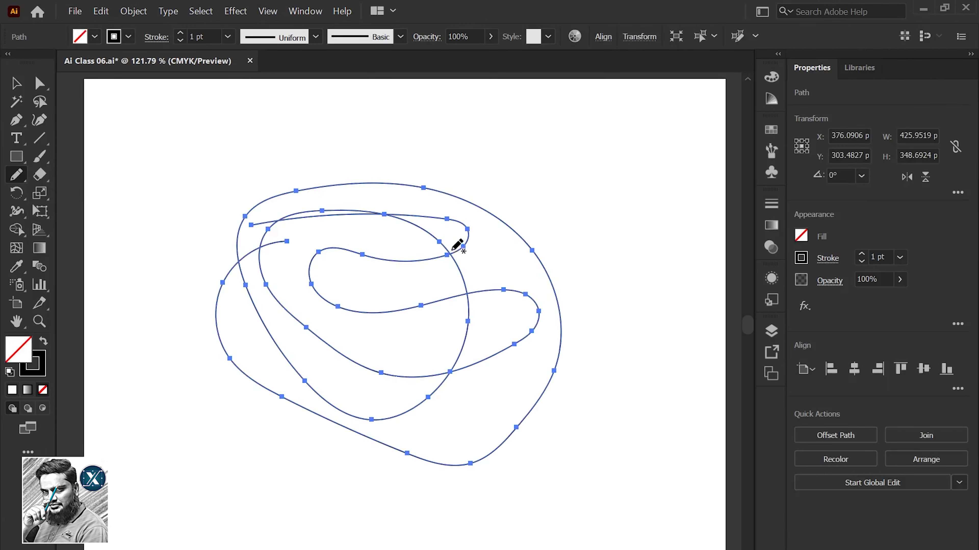
pyautogui.hotkey('ctrl', 'z')
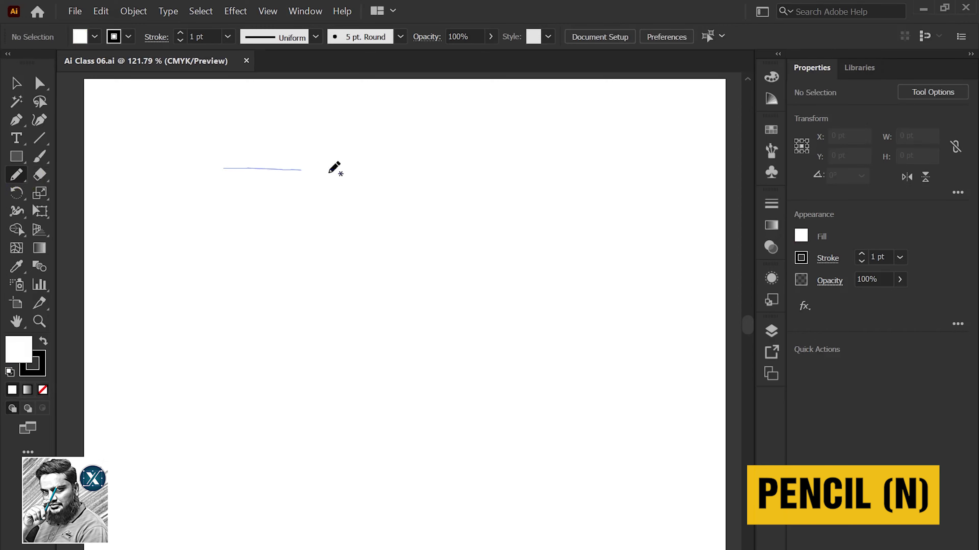
pyautogui.moveTo(328, 173); pyautogui.dragTo(488, 177)
pyautogui.moveTo(203, 242); pyautogui.dragTo(328, 252)
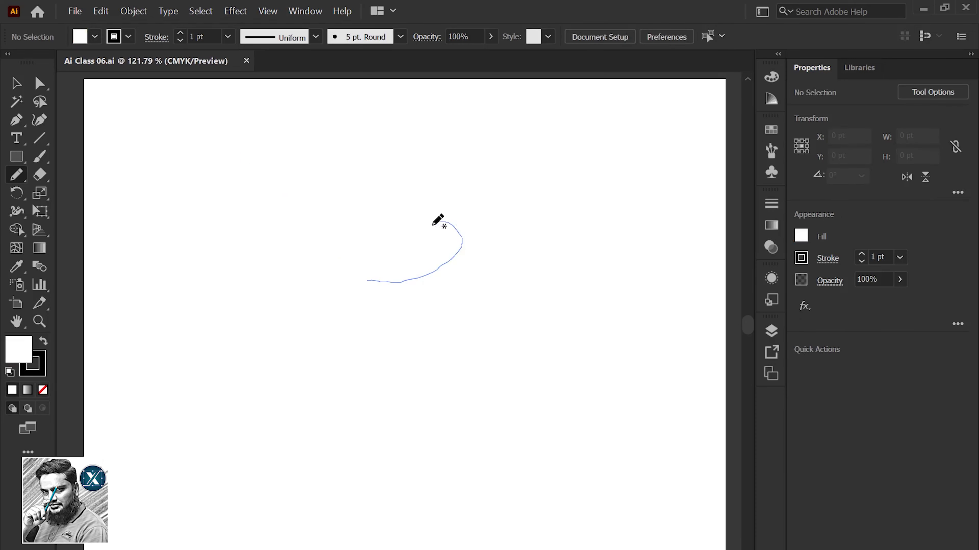
pyautogui.moveTo(398, 278); pyautogui.dragTo(431, 303)
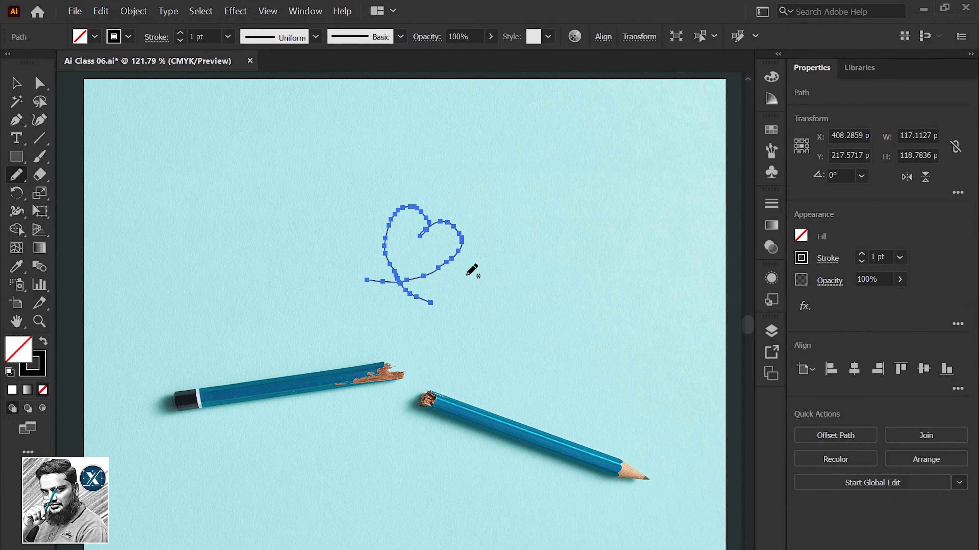
pyautogui.press('z')
pyautogui.moveTo(422, 273); pyautogui.dragTo(594, 389)
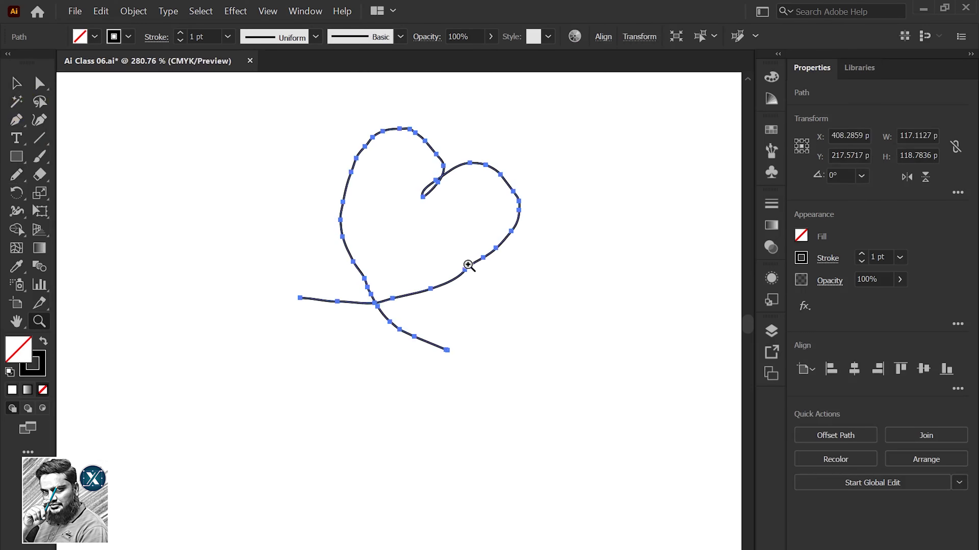
pyautogui.moveTo(465, 265); pyautogui.dragTo(356, 182)
# Select the heart with the Direct Selection tool and open Pencil Tool Options
pyautogui.press('v')
pyautogui.click(538, 297)
pyautogui.click(448, 263)
pyautogui.press('a')
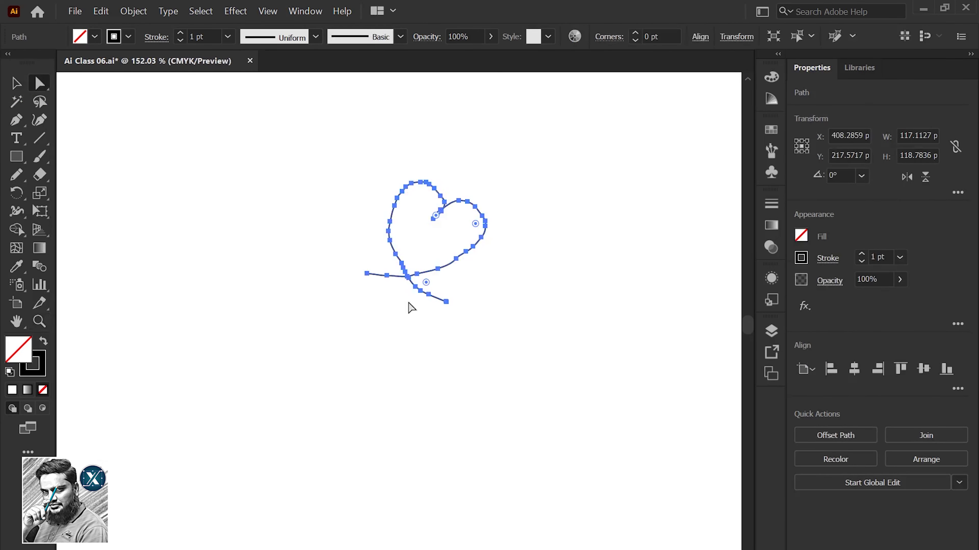
pyautogui.click(15, 175)
pyautogui.doubleClick(15, 175)
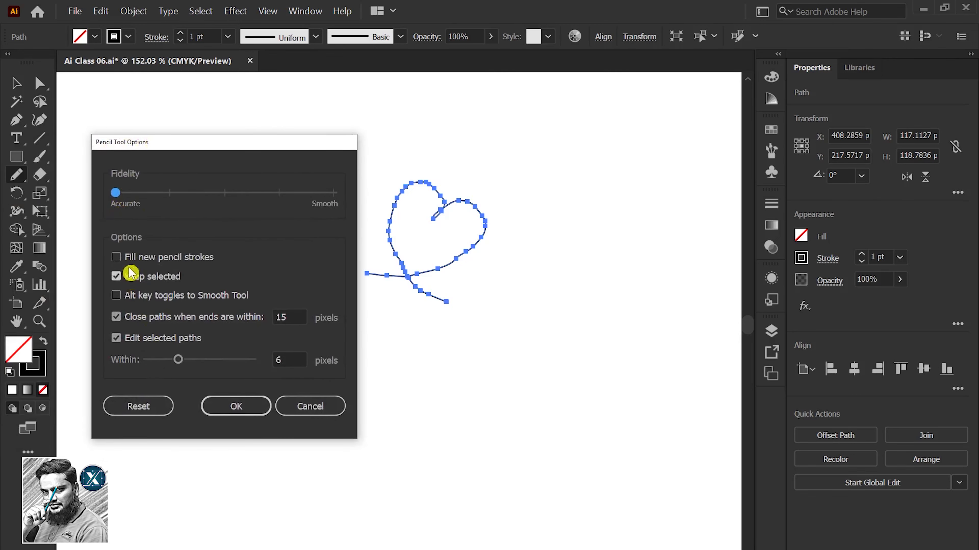
# Set Pencil Tool Fidelity all the way to Smooth and confirm with OK
pyautogui.moveTo(116, 193); pyautogui.dragTo(333, 200)
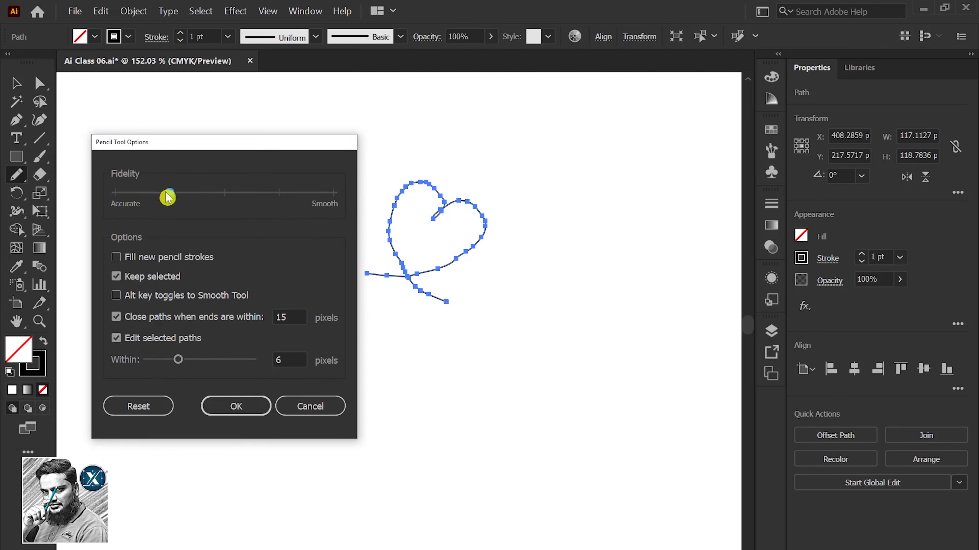
pyautogui.click(248, 407)
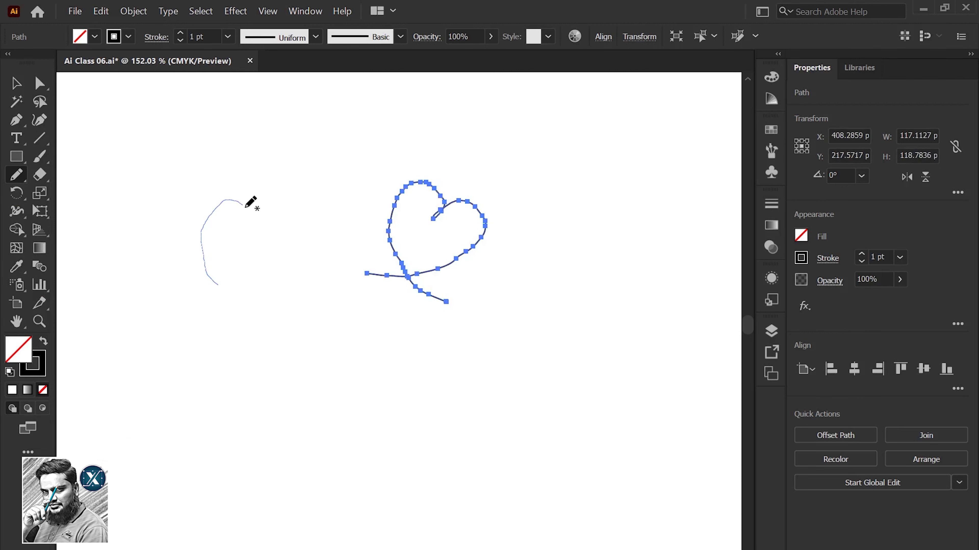
# Draw a new smoother heart on the left and move it to the right
pyautogui.moveTo(204, 268); pyautogui.dragTo(192, 271)
pyautogui.press('v')
pyautogui.click(306, 251)
pyautogui.click(270, 234)
pyautogui.moveTo(270, 233); pyautogui.dragTo(343, 232)
# Join the heart's overlapping bottom ends into a closed outline with the Join Tool
pyautogui.click(40, 83)
pyautogui.click(449, 201)
pyautogui.click(27, 184)
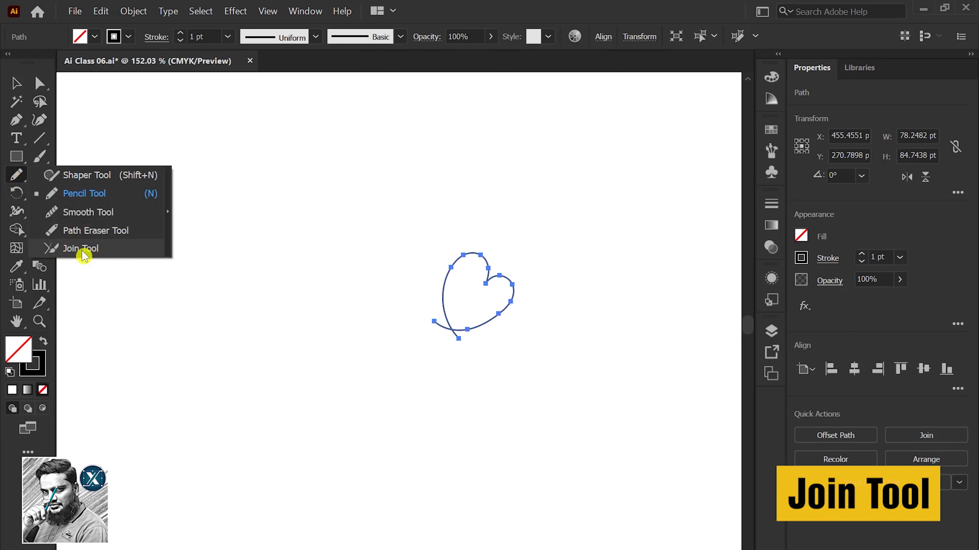
pyautogui.click(108, 249)
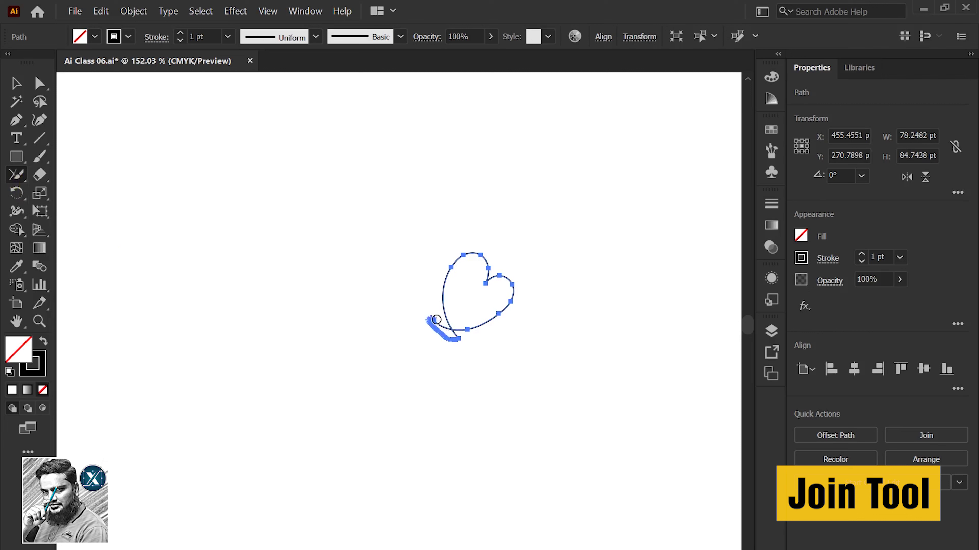
pyautogui.moveTo(447, 332); pyautogui.dragTo(470, 350)
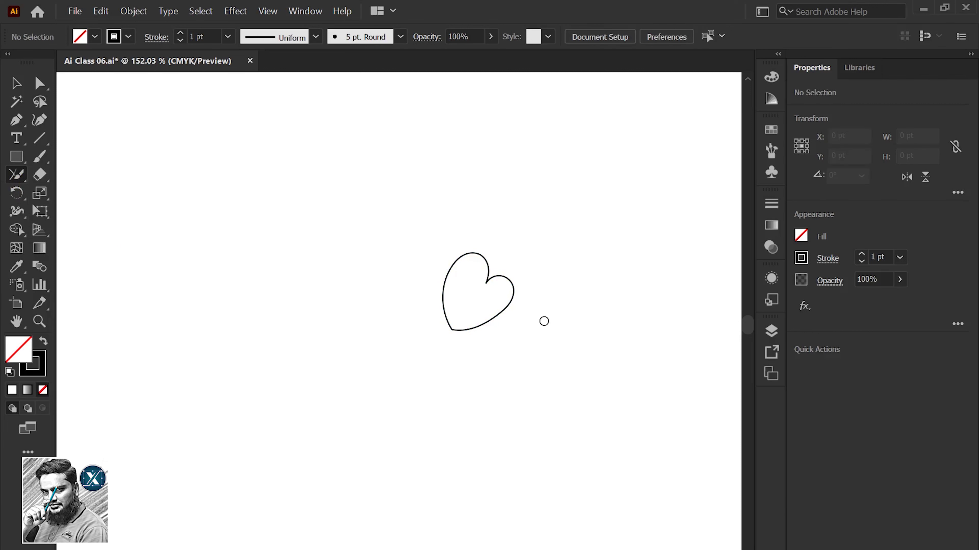
# Move the closed heart down and to the right
pyautogui.click(16, 83)
pyautogui.moveTo(505, 282); pyautogui.dragTo(520, 299)
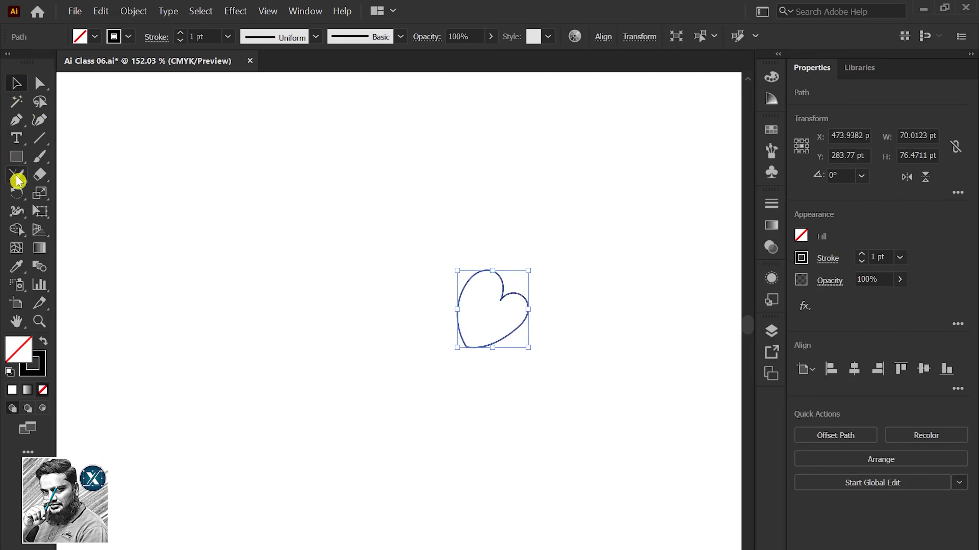
pyautogui.moveTo(16, 174); pyautogui.dragTo(87, 195)
pyautogui.click(85, 194)
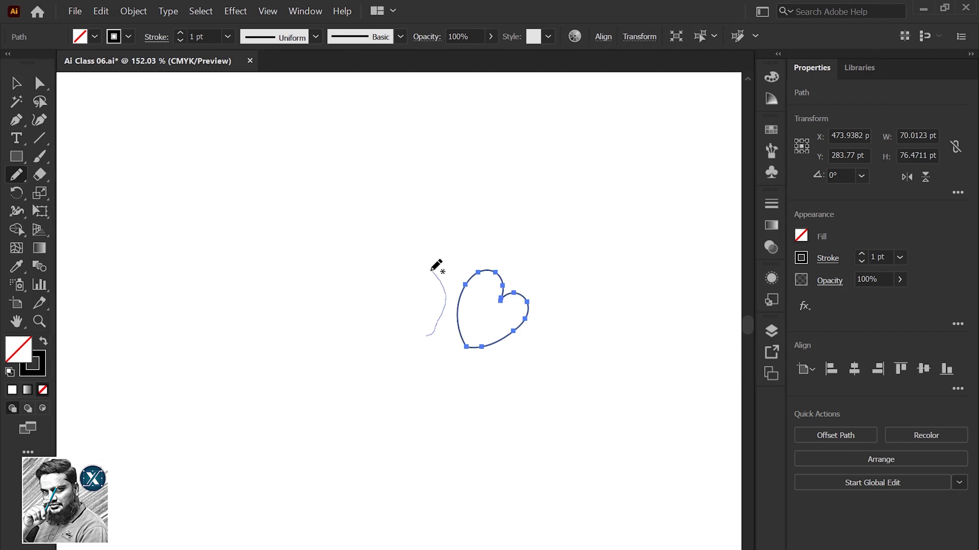
# Draw two more freehand hearts to the left and below, then select all four
pyautogui.moveTo(409, 334); pyautogui.dragTo(425, 336)
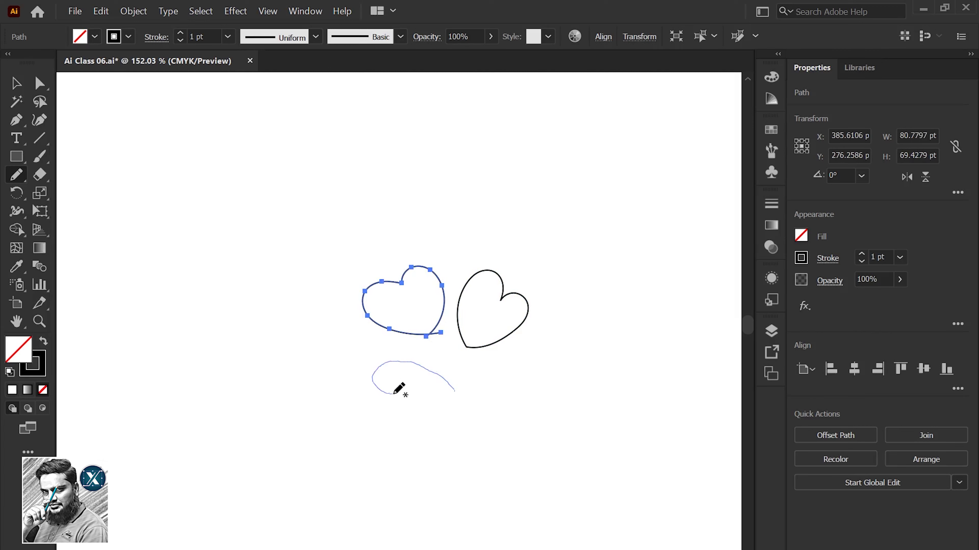
pyautogui.moveTo(454, 374)
pyautogui.mouseDown()
pyautogui.moveTo(450, 359)
pyautogui.moveTo(474, 363)
pyautogui.mouseUp()
pyautogui.press('v')
pyautogui.click(577, 365)
pyautogui.moveTo(577, 364); pyautogui.dragTo(385, 295)
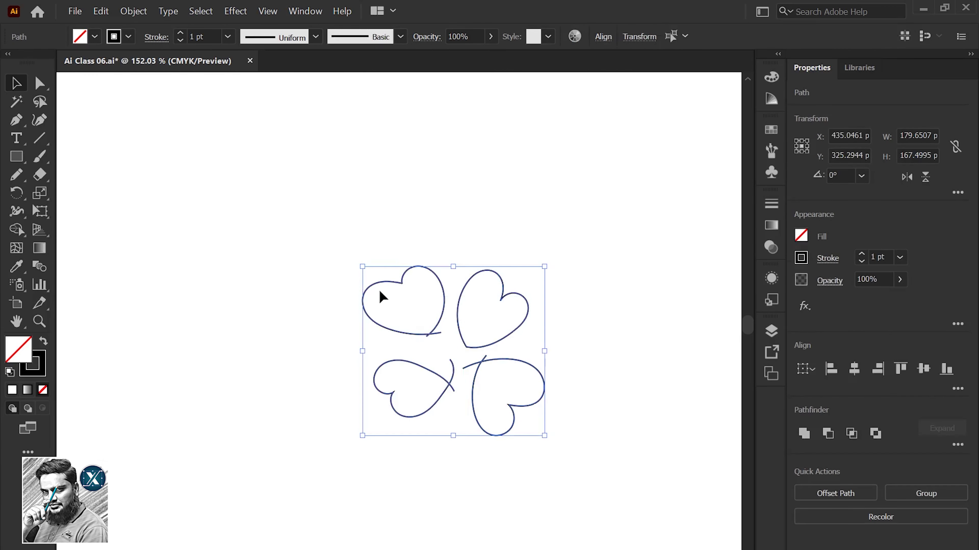
pyautogui.scroll(3, 384, 295)
# Join the lower-left heart's crossing ends and move the hearts into a clover arrangement
pyautogui.click(508, 424)
pyautogui.moveTo(16, 175); pyautogui.dragTo(83, 245)
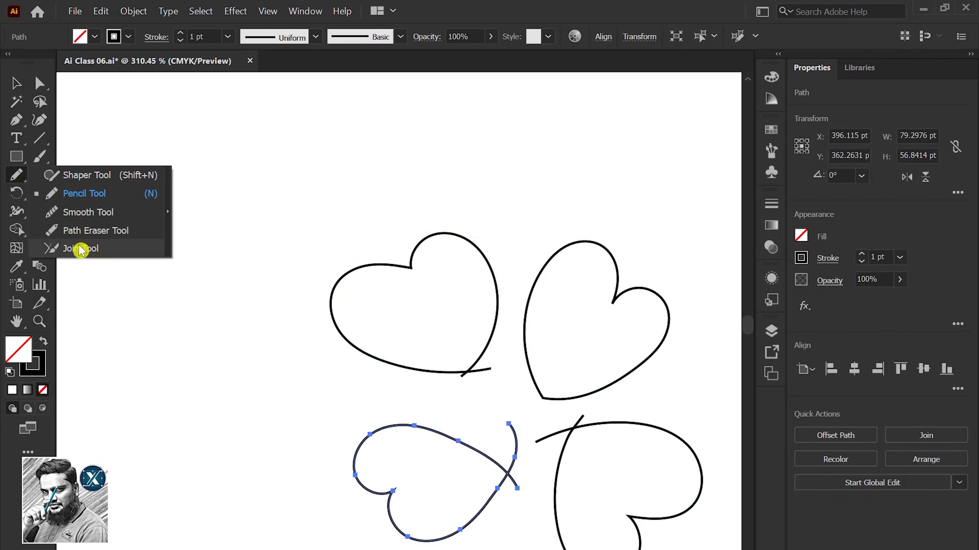
pyautogui.moveTo(517, 471); pyautogui.dragTo(487, 426)
pyautogui.press('v')
pyautogui.scroll(-5, 382, 341)
pyautogui.moveTo(527, 409); pyautogui.dragTo(507, 406)
pyautogui.moveTo(563, 341); pyautogui.dragTo(579, 343)
# Rotate the lower-left heart about 20° and try reshaping its anchor points
pyautogui.moveTo(458, 415); pyautogui.dragTo(446, 455)
pyautogui.scroll(3, 481, 452)
pyautogui.click(39, 83)
pyautogui.moveTo(488, 386)
pyautogui.mouseDown()
pyautogui.moveTo(484, 376)
pyautogui.moveTo(505, 358)
pyautogui.moveTo(495, 332)
pyautogui.mouseUp()
pyautogui.moveTo(438, 370); pyautogui.dragTo(409, 339)
pyautogui.hotkey('ctrl', 'z')
pyautogui.hotkey('ctrl', 'z')
pyautogui.moveTo(475, 489); pyautogui.dragTo(320, 397)
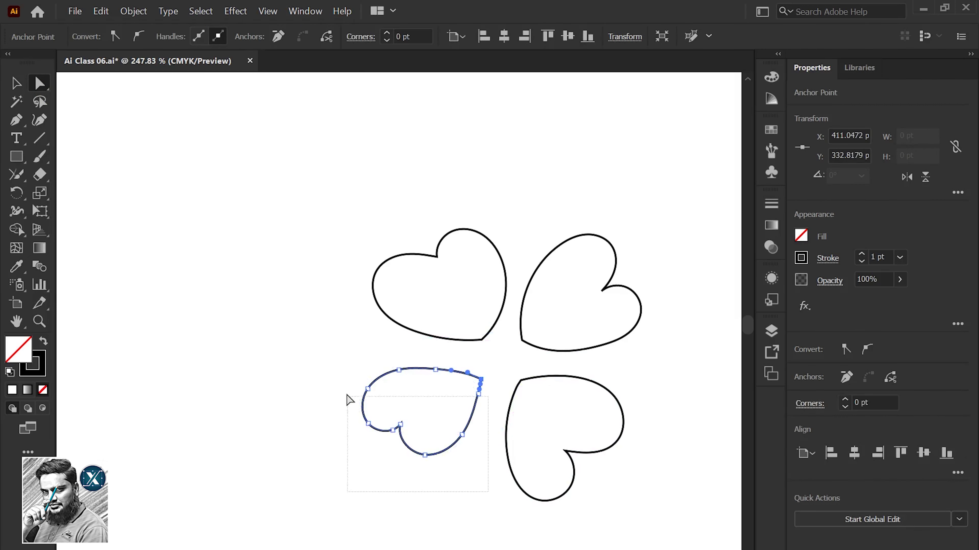
# Rotate the lower-left heart about 28° clockwise
pyautogui.moveTo(350, 359); pyautogui.dragTo(417, 399)
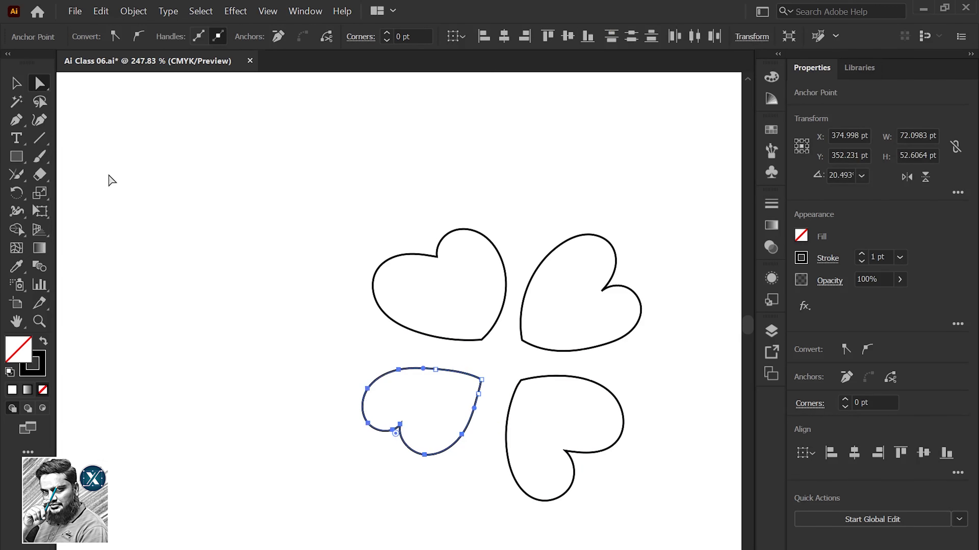
pyautogui.click(16, 196)
pyautogui.moveTo(490, 404); pyautogui.dragTo(461, 449)
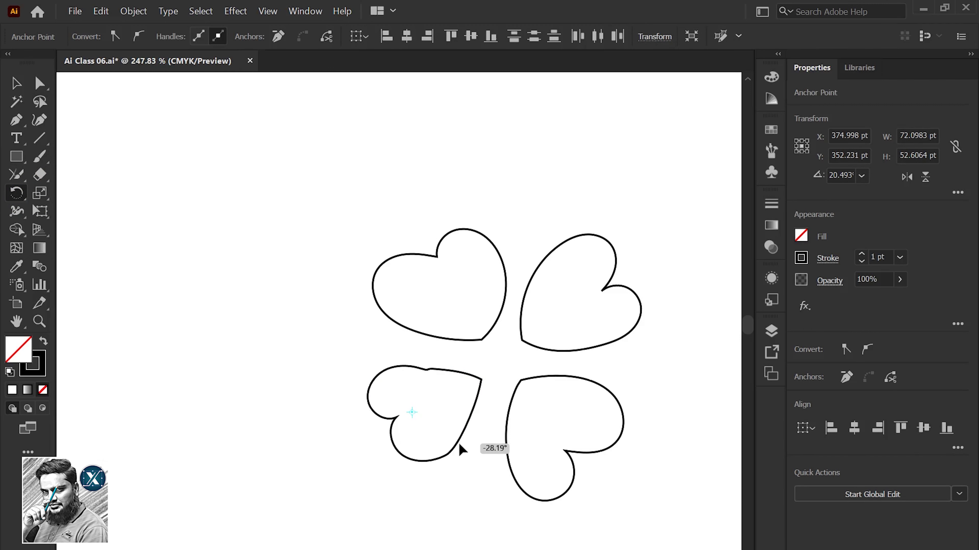
pyautogui.moveTo(458, 442); pyautogui.dragTo(457, 442)
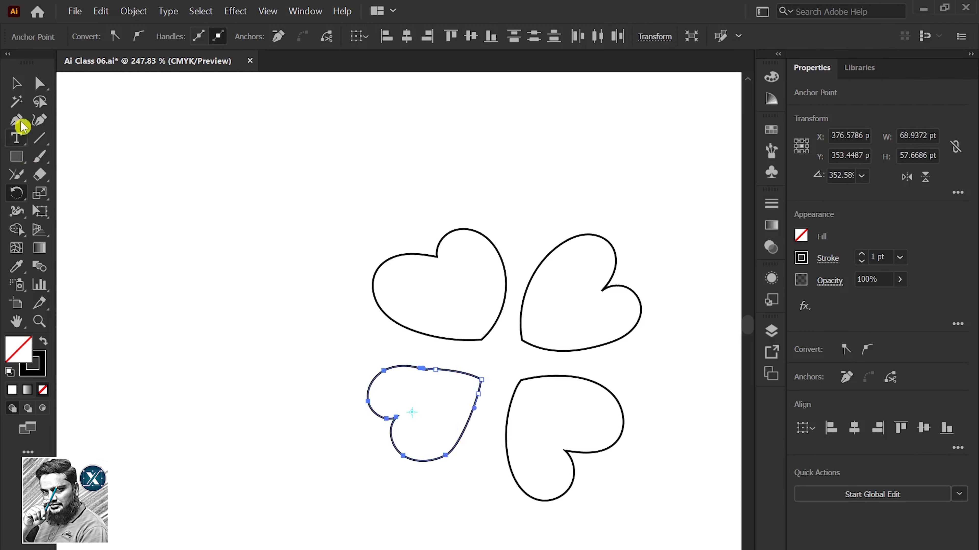
# Zoom in and smooth the dip along the lower-left heart's top edge with the Smooth tool
pyautogui.click(16, 83)
pyautogui.click(485, 408)
pyautogui.press('z')
pyautogui.click(559, 448)
pyautogui.click(449, 369)
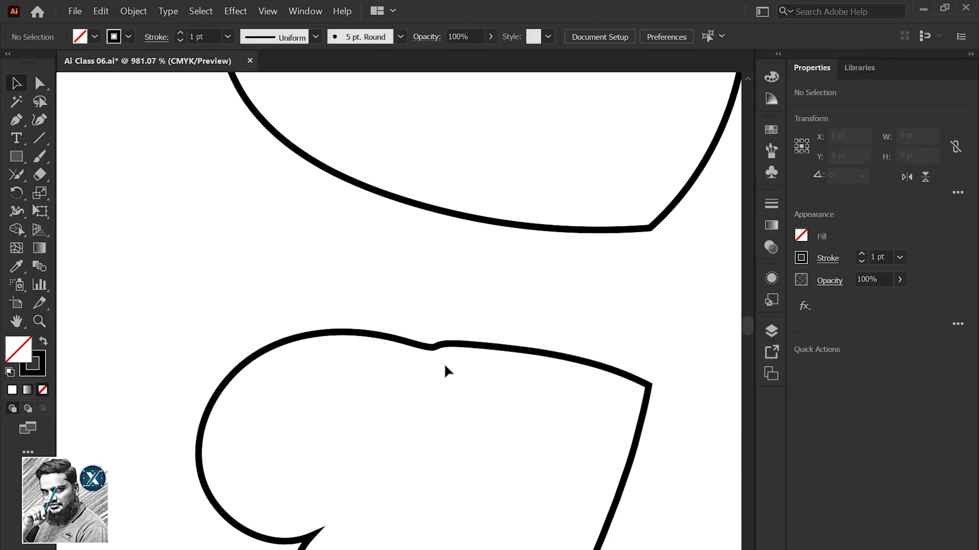
pyautogui.keyDown('ctrl'); pyautogui.click(306, 342); pyautogui.keyUp('ctrl')
pyautogui.click(19, 177)
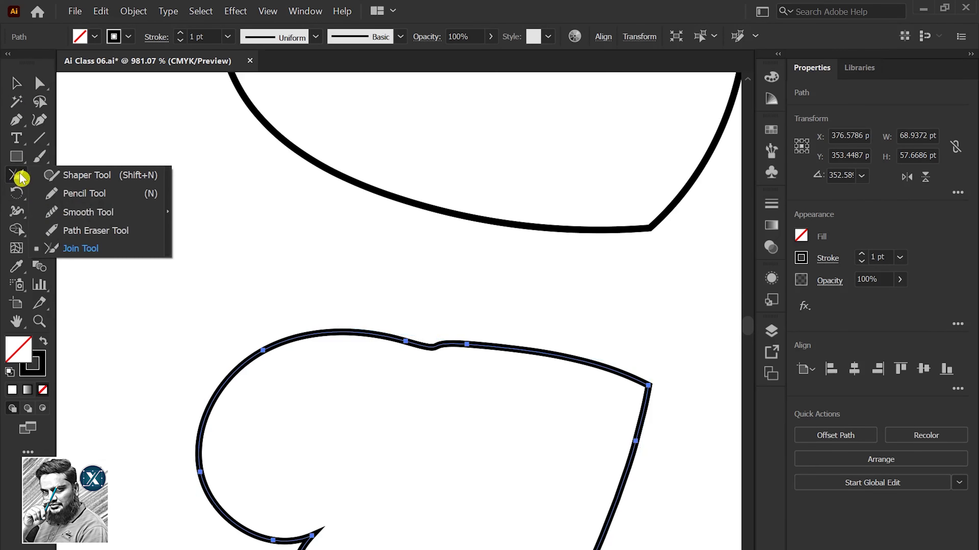
pyautogui.click(103, 212)
pyautogui.moveTo(405, 341); pyautogui.dragTo(532, 352)
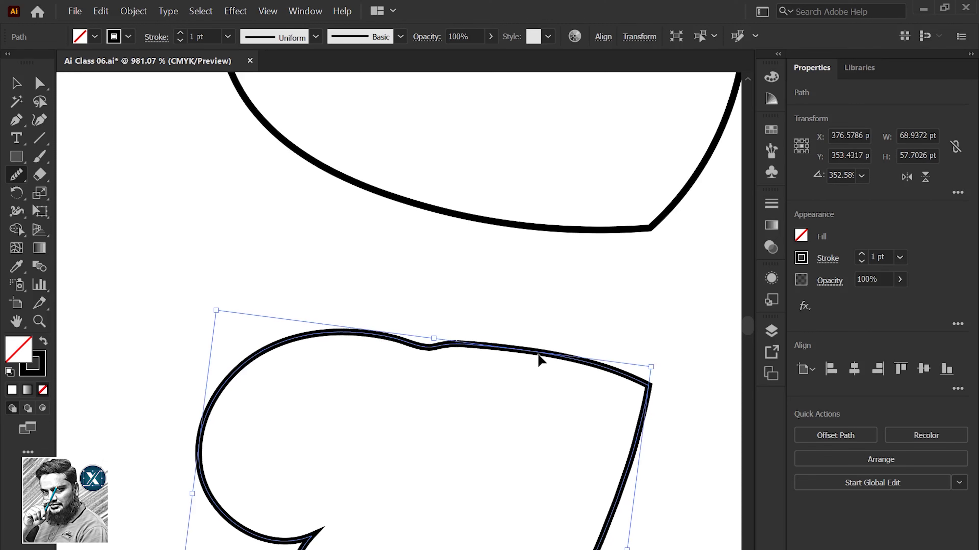
# Zoom back out and reselect the heart path to show its anchor points
pyautogui.press('v')
pyautogui.scroll(-3, 448, 313)
pyautogui.hotkey('ctrl', 'shift', 'a')
pyautogui.scroll(3, 485, 332)
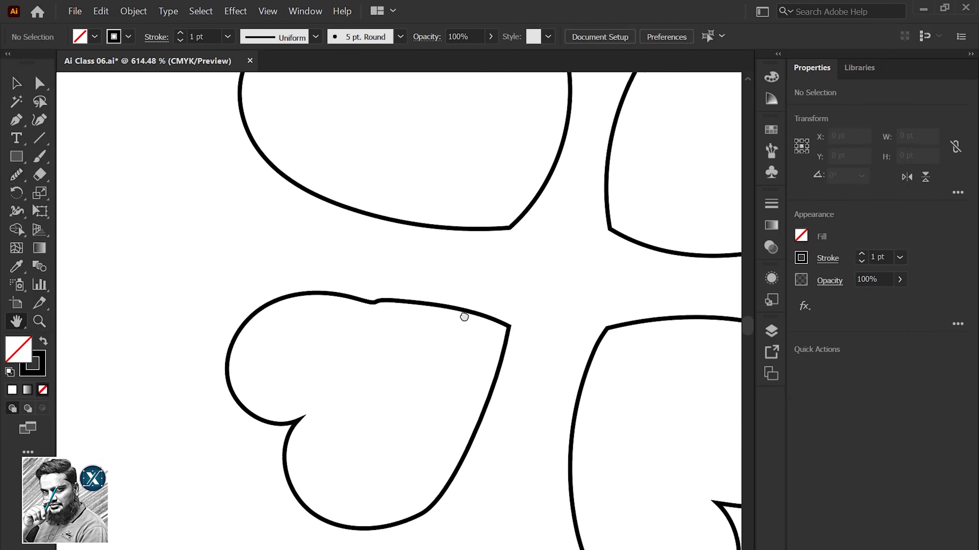
pyautogui.click(358, 293)
pyautogui.click(39, 83)
pyautogui.scroll(-5, 358, 252)
# Select all four hearts' anchors and round their corners to 10.2995 pt via live corners
pyautogui.moveTo(518, 309); pyautogui.dragTo(439, 387)
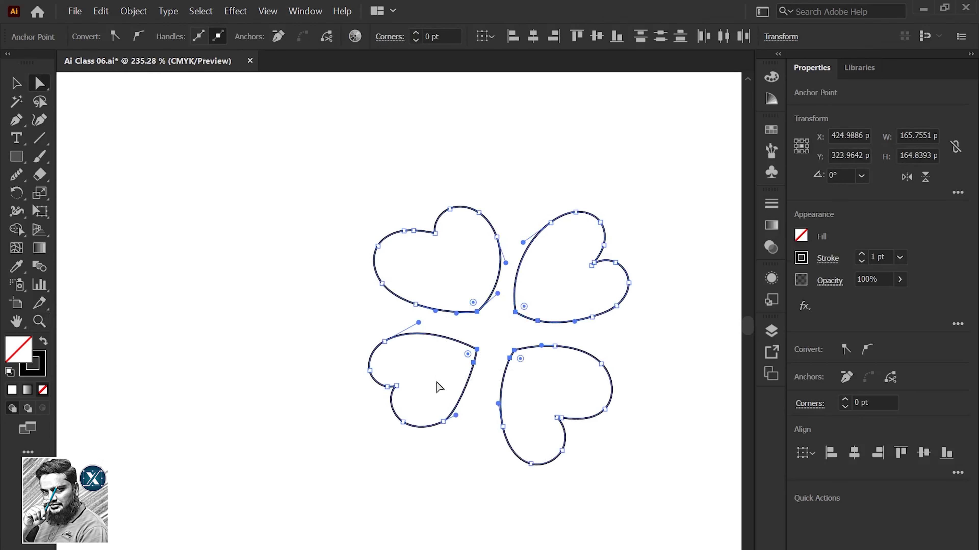
pyautogui.moveTo(524, 306); pyautogui.dragTo(587, 286)
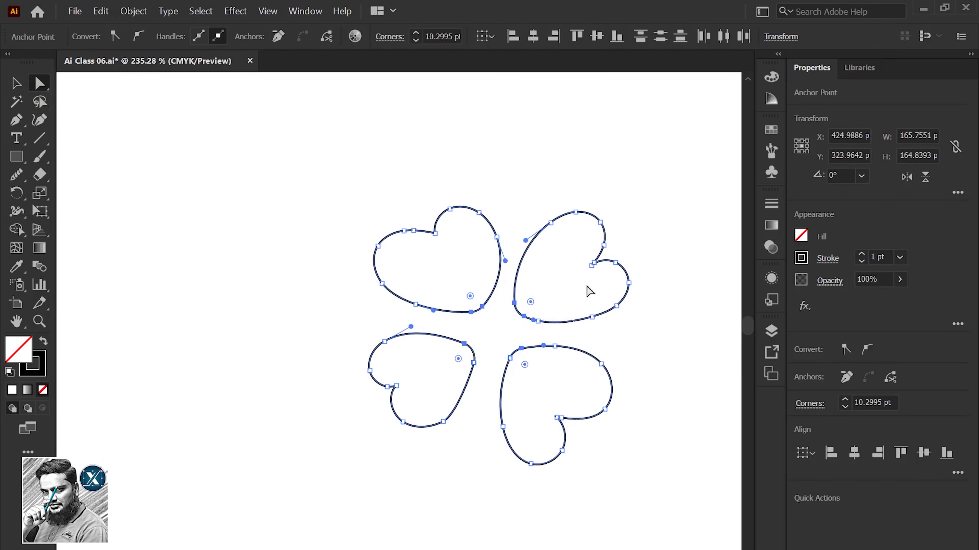
pyautogui.click(678, 336)
pyautogui.scroll(-1, 507, 338)
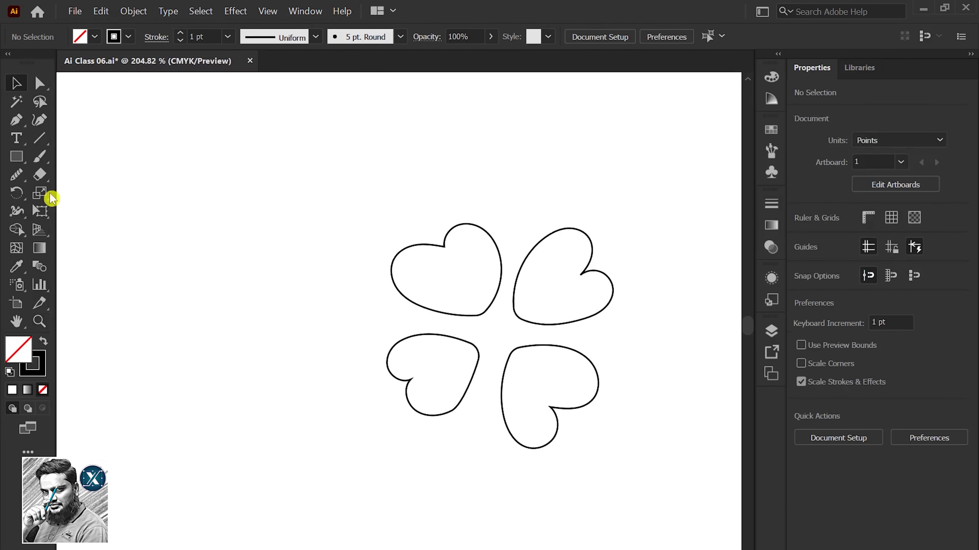
pyautogui.click(17, 176)
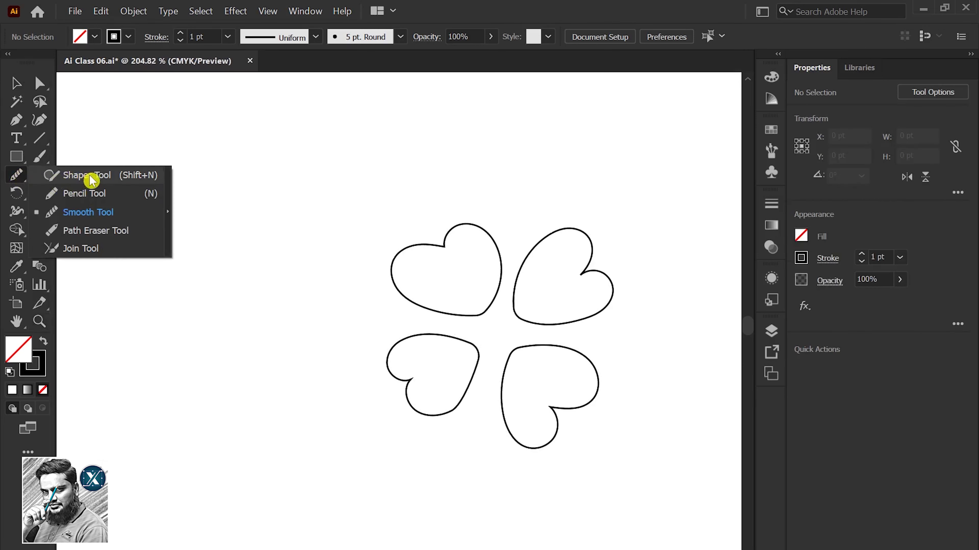
# Sketch practice ovals, a triangle and a rectangle with the Pencil, then delete them
pyautogui.click(124, 176)
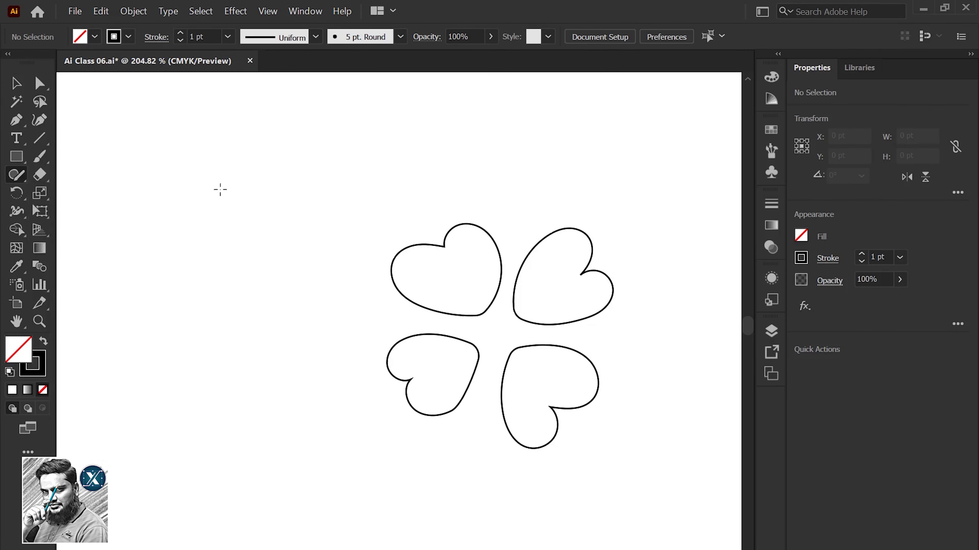
pyautogui.click(26, 184)
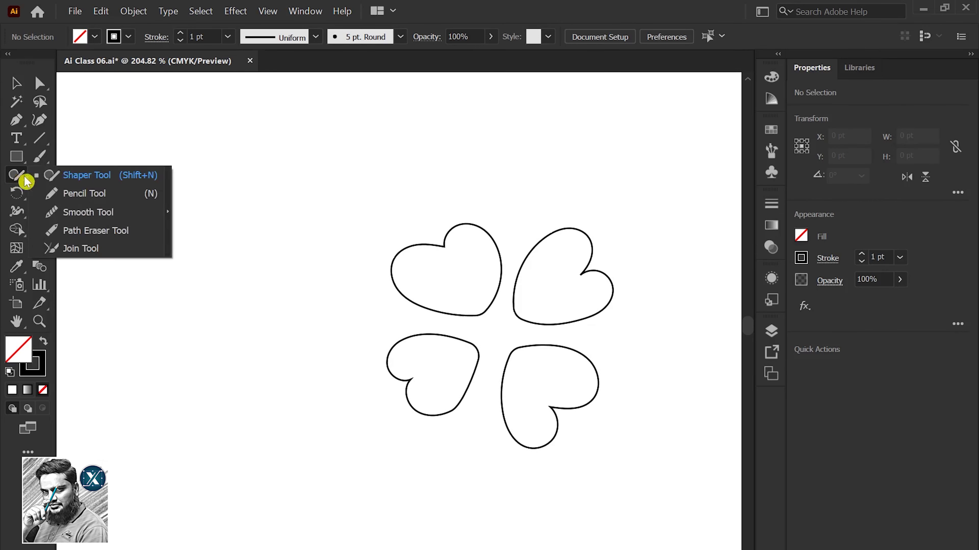
pyautogui.click(65, 192)
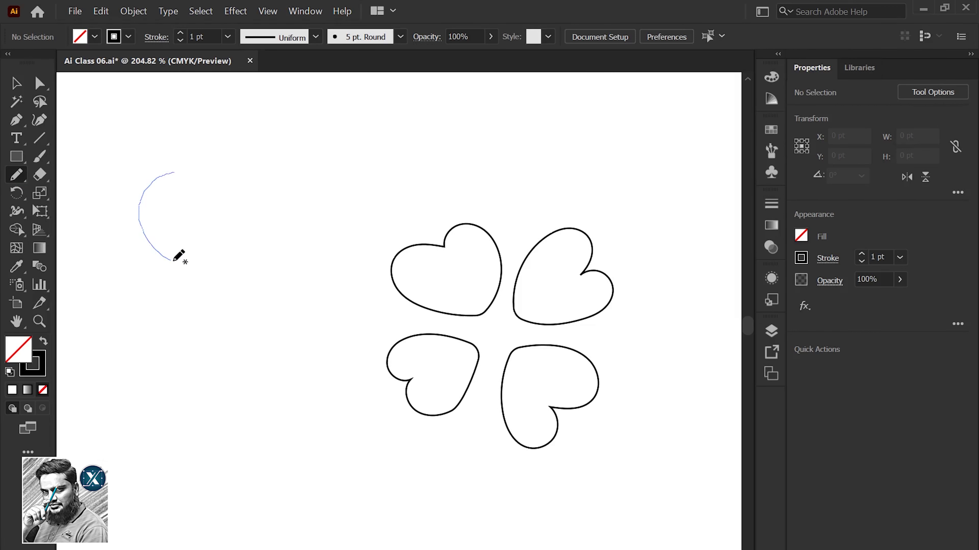
pyautogui.moveTo(183, 169); pyautogui.dragTo(184, 169)
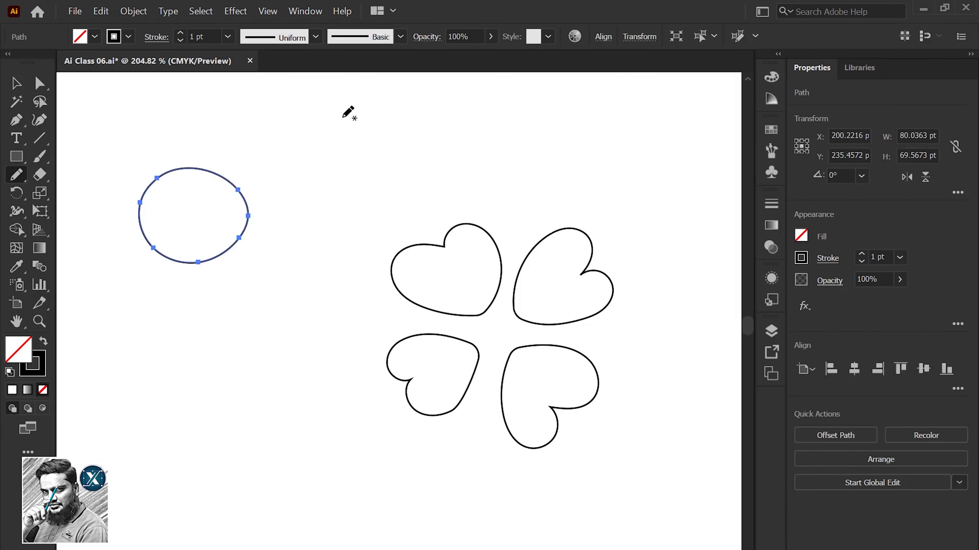
pyautogui.moveTo(375, 142); pyautogui.dragTo(318, 119)
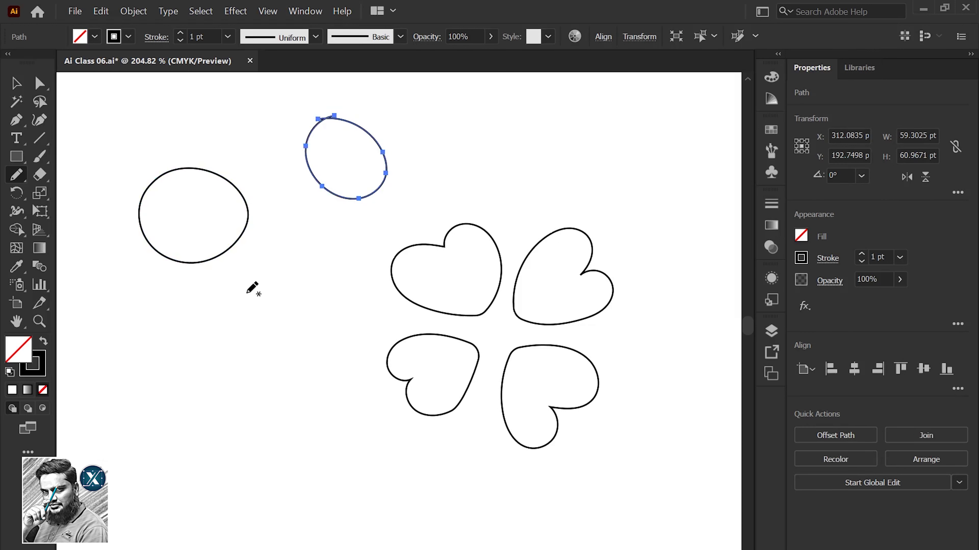
pyautogui.moveTo(263, 270); pyautogui.dragTo(259, 275)
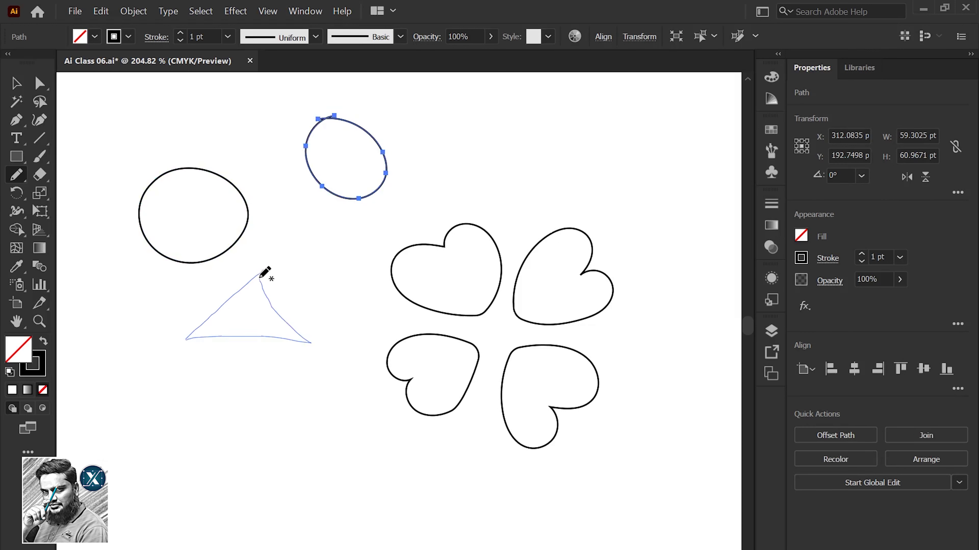
pyautogui.moveTo(217, 399); pyautogui.dragTo(227, 387)
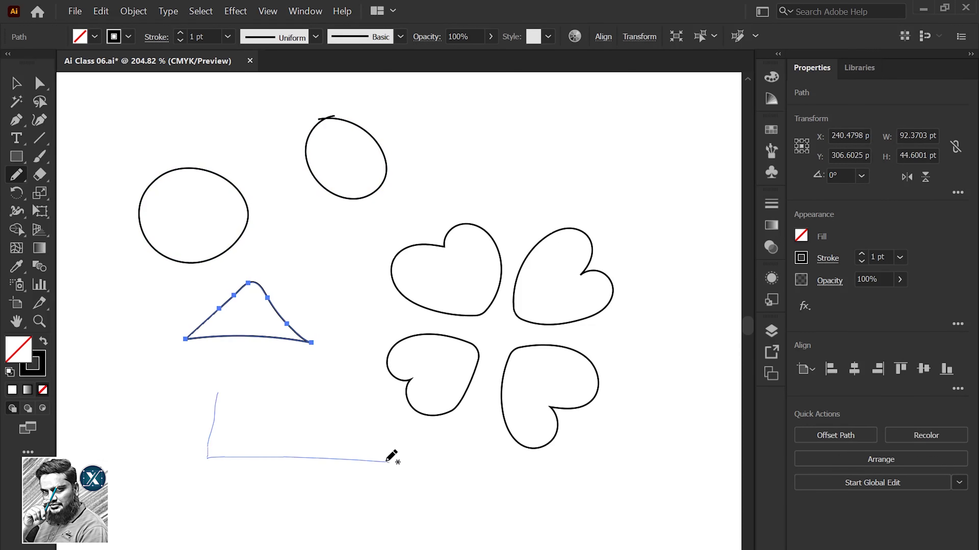
pyautogui.press('v')
pyautogui.moveTo(353, 110); pyautogui.dragTo(157, 454)
pyautogui.press('Delete')
# Sketch practice circle, ellipse, rectangle, square, hexagon and triangle with the Shaper tool
pyautogui.hotkey('shift', 'n')
pyautogui.moveTo(16, 175); pyautogui.dragTo(87, 174)
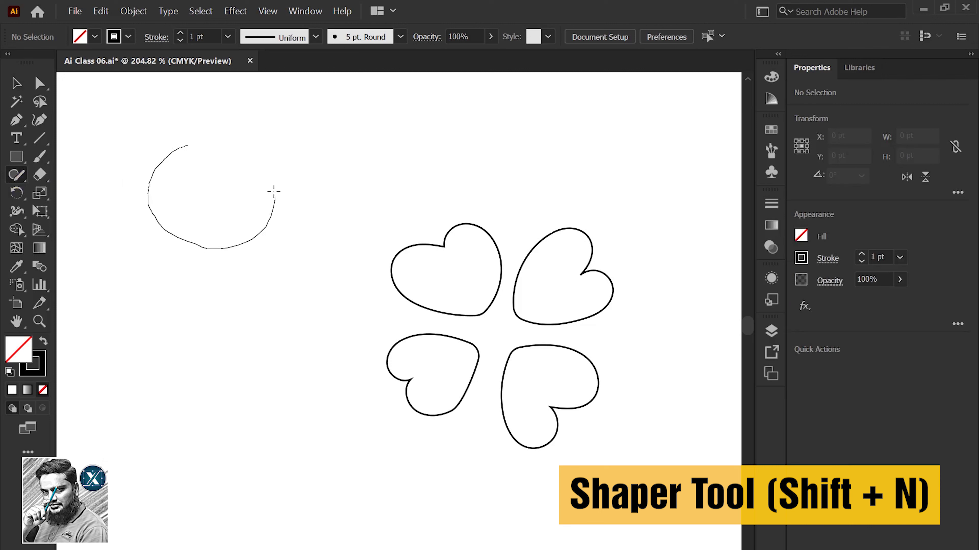
pyautogui.moveTo(186, 145); pyautogui.dragTo(186, 145)
pyautogui.moveTo(116, 359); pyautogui.dragTo(120, 372)
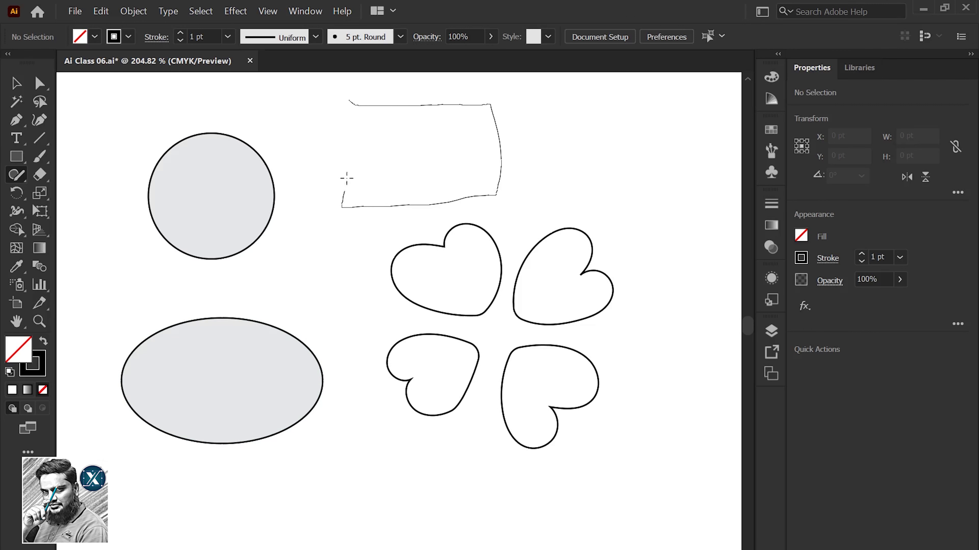
pyautogui.moveTo(347, 178); pyautogui.dragTo(341, 116)
pyautogui.moveTo(563, 93); pyautogui.dragTo(564, 97)
pyautogui.moveTo(379, 434)
pyautogui.mouseDown()
pyautogui.moveTo(371, 539)
pyautogui.moveTo(357, 449)
pyautogui.mouseUp()
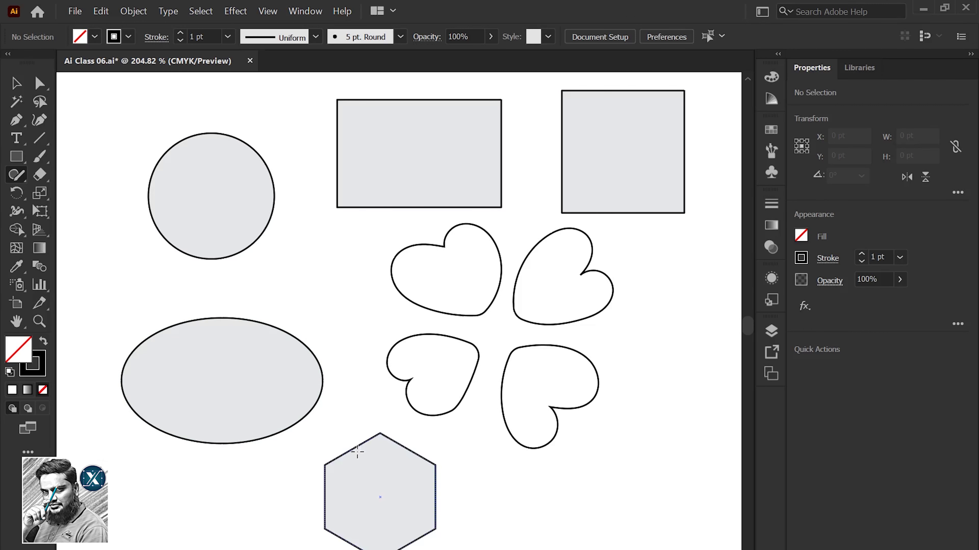
pyautogui.moveTo(590, 471); pyautogui.dragTo(617, 427)
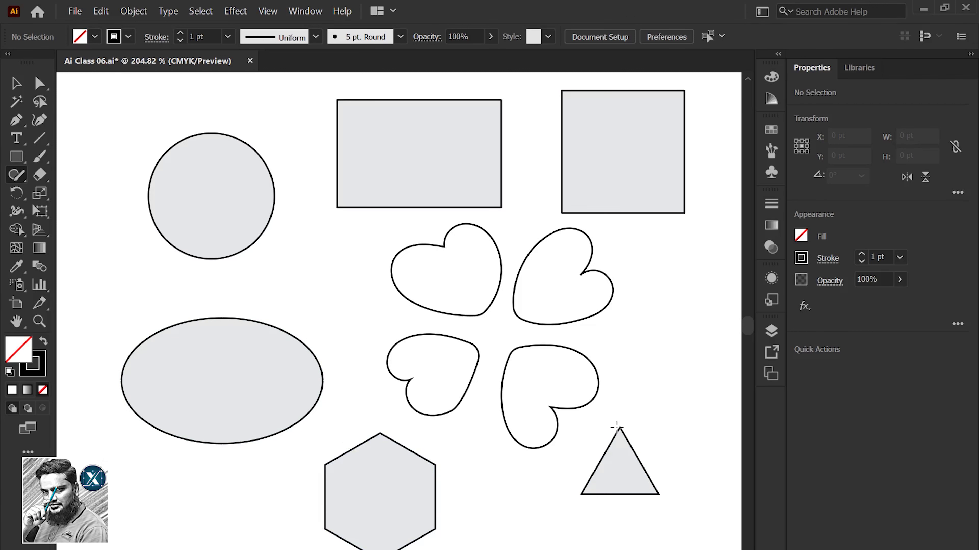
# Delete the Shaper practice shapes and draw a small circle at the flower's centre
pyautogui.click(16, 83)
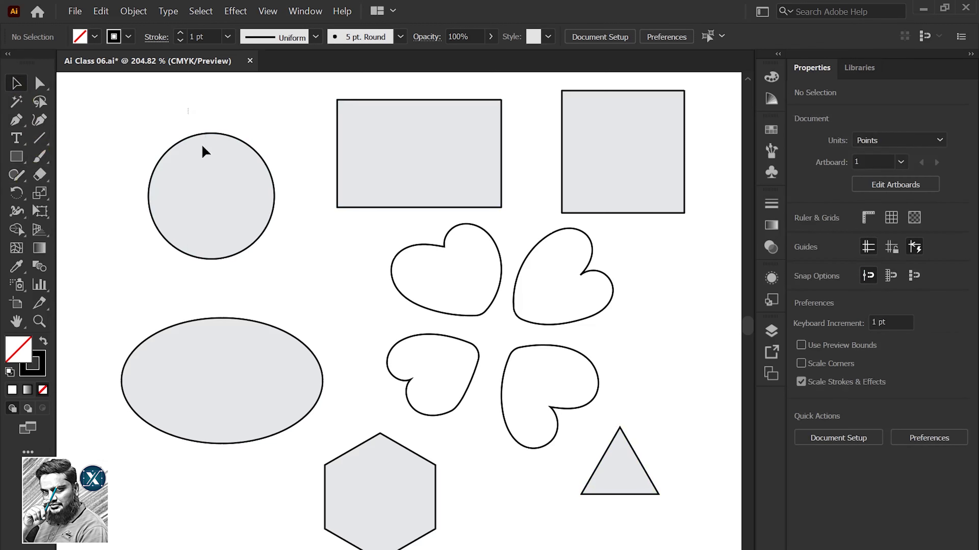
pyautogui.press('Delete')
pyautogui.click(644, 195)
pyautogui.press('Delete')
pyautogui.moveTo(501, 313); pyautogui.dragTo(477, 324)
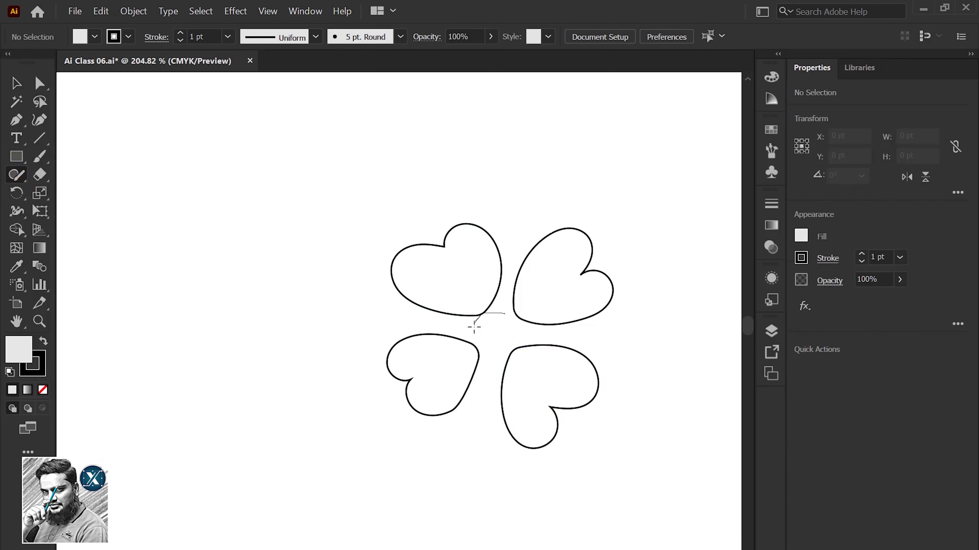
# Set the stroke weight of all four hearts and the centre circle to 3 pt
pyautogui.press('v')
pyautogui.click(107, 173)
pyautogui.moveTo(644, 192); pyautogui.dragTo(306, 460)
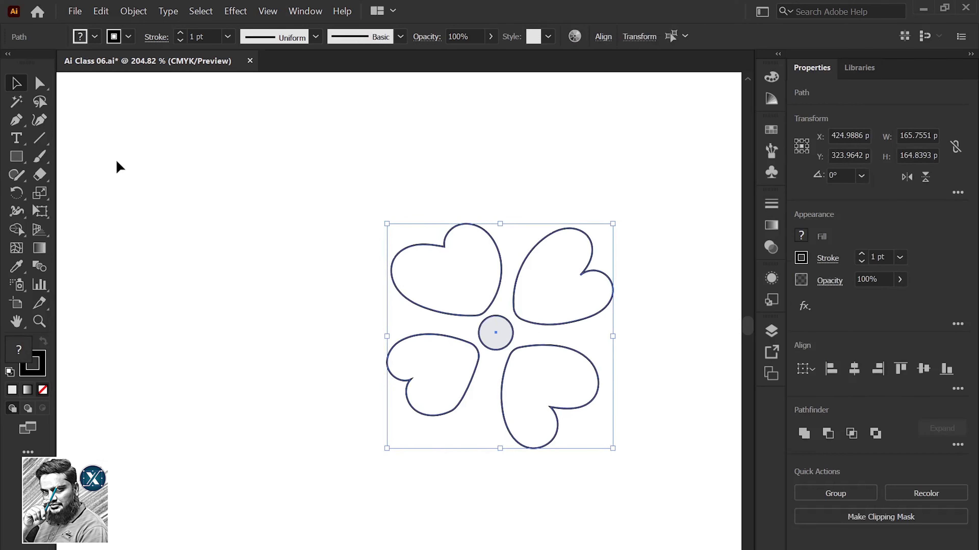
pyautogui.click(228, 37)
pyautogui.click(245, 146)
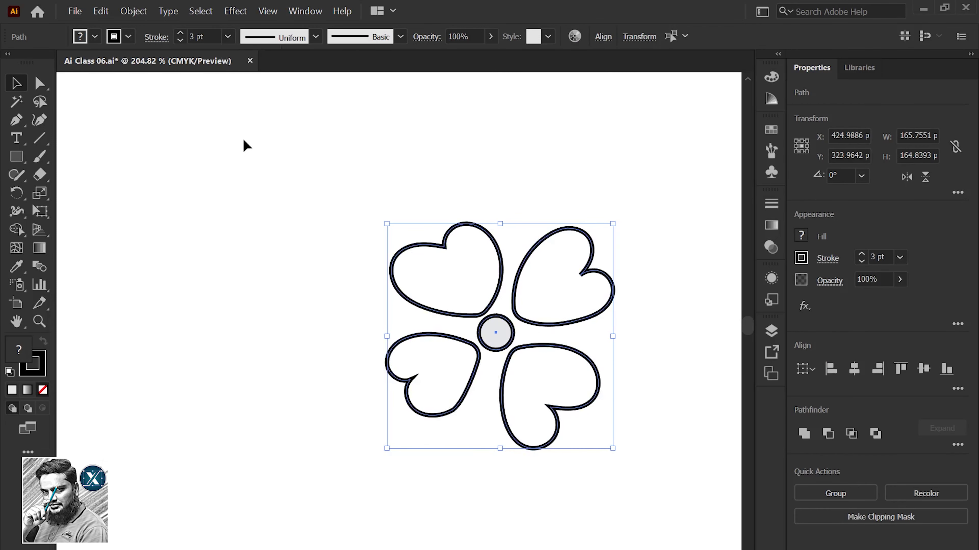
# Give the flower outlines the tapered ellipse width profile
pyautogui.click(315, 36)
pyautogui.click(283, 81)
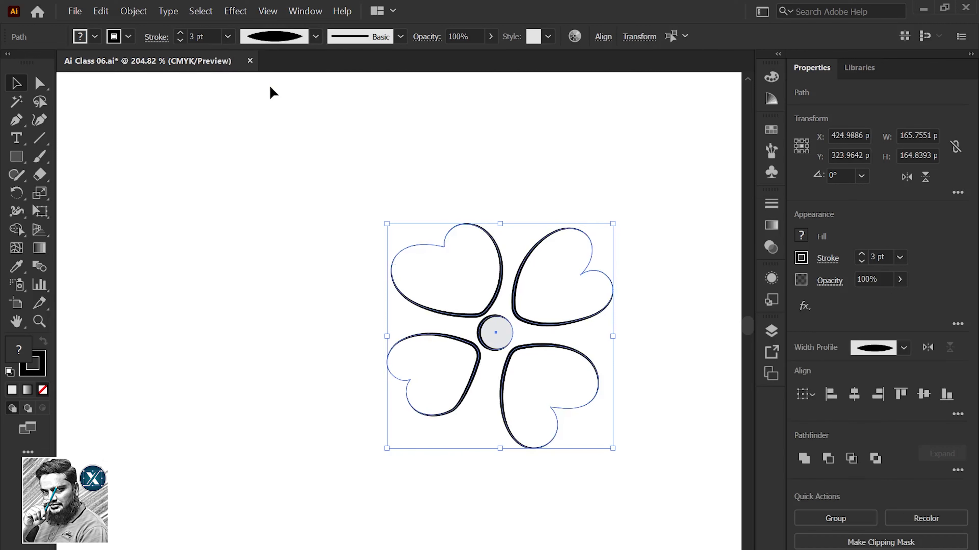
pyautogui.click(558, 185)
pyautogui.moveTo(663, 219); pyautogui.dragTo(321, 487)
# Cut each of the four heart petals open with the Scissors tool
pyautogui.click(40, 175)
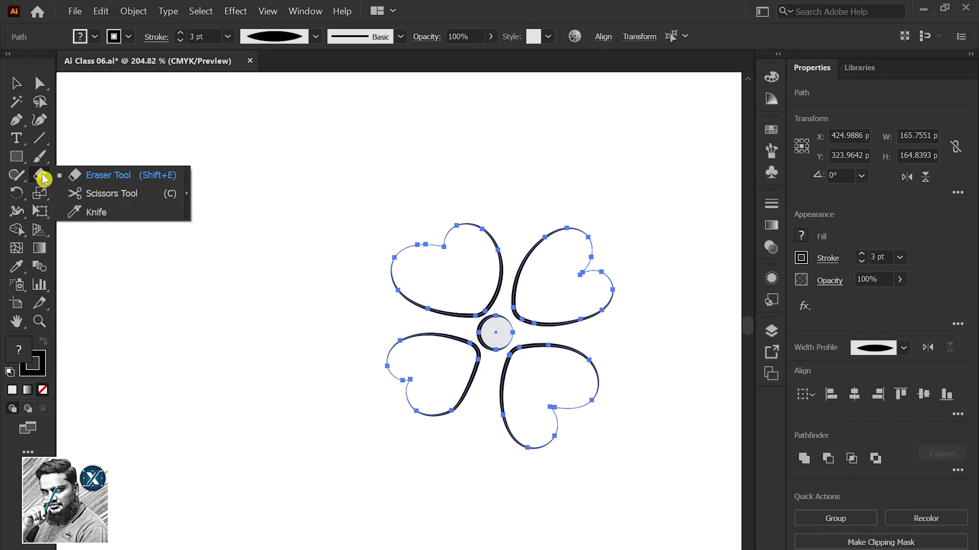
pyautogui.click(114, 196)
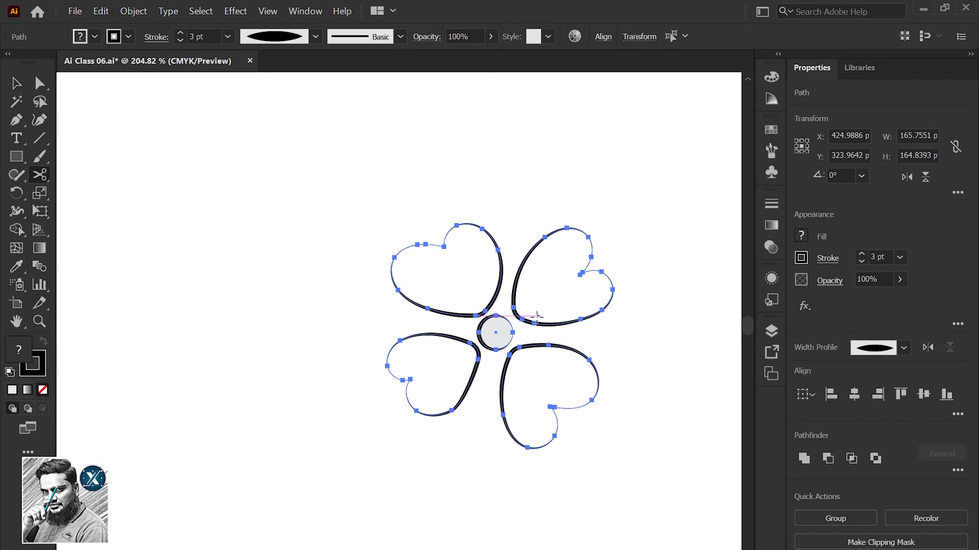
pyautogui.click(516, 318)
pyautogui.click(509, 351)
pyautogui.click(477, 345)
pyautogui.click(483, 313)
# Zoom in to check the cut petals, then select all four petals
pyautogui.press('v')
pyautogui.click(433, 262)
pyautogui.press('z')
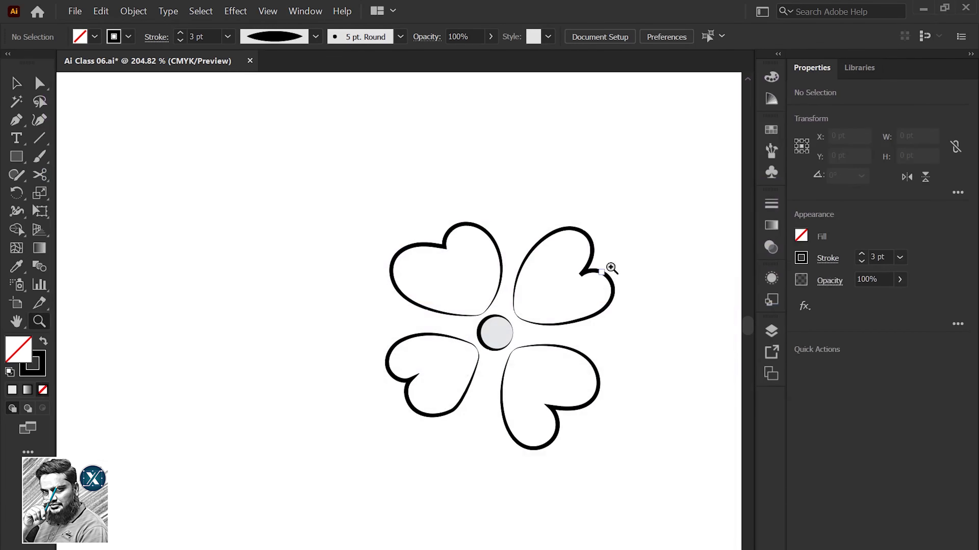
pyautogui.click(613, 268)
pyautogui.moveTo(625, 372); pyautogui.dragTo(450, 316)
pyautogui.press('v')
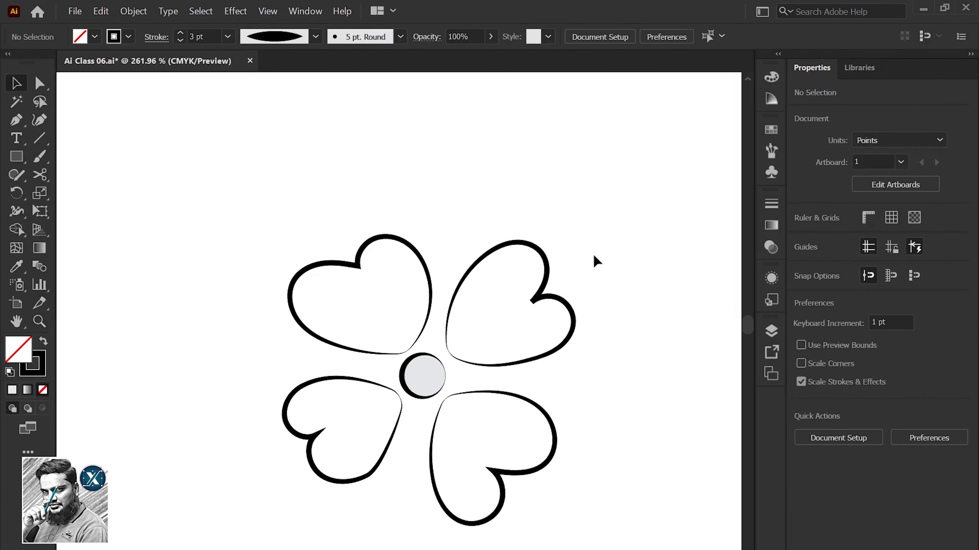
pyautogui.click(399, 349)
pyautogui.click(333, 482)
pyautogui.keyDown('shift'); pyautogui.click(382, 280); pyautogui.keyUp('shift')
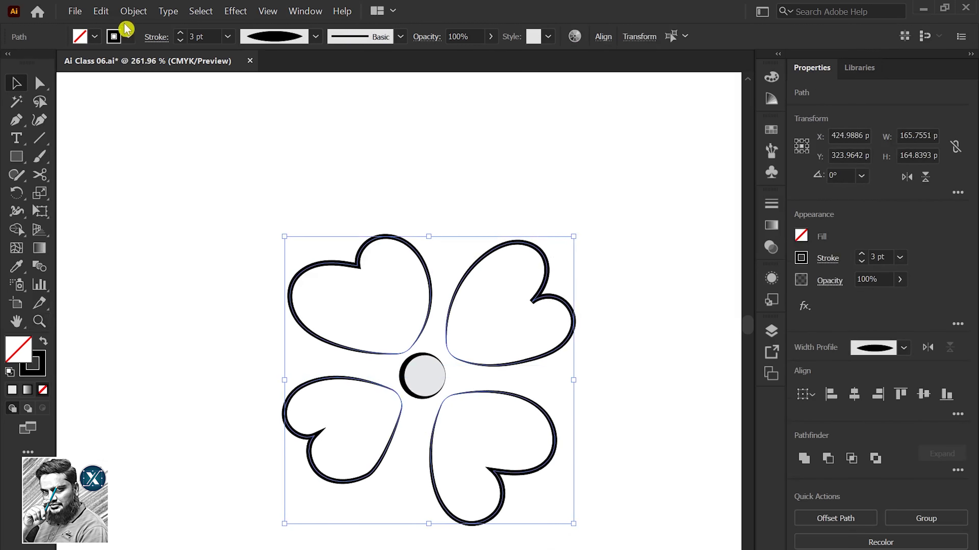
# Set the petal strokes to Round Cap and Round Join
pyautogui.click(156, 37)
pyautogui.click(76, 76)
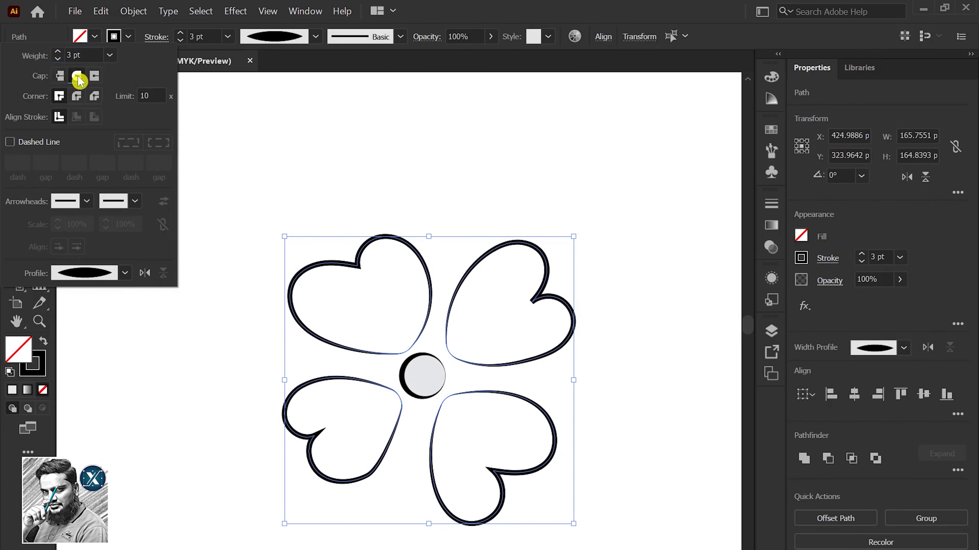
pyautogui.click(76, 101)
pyautogui.hotkey('ctrl', '0')
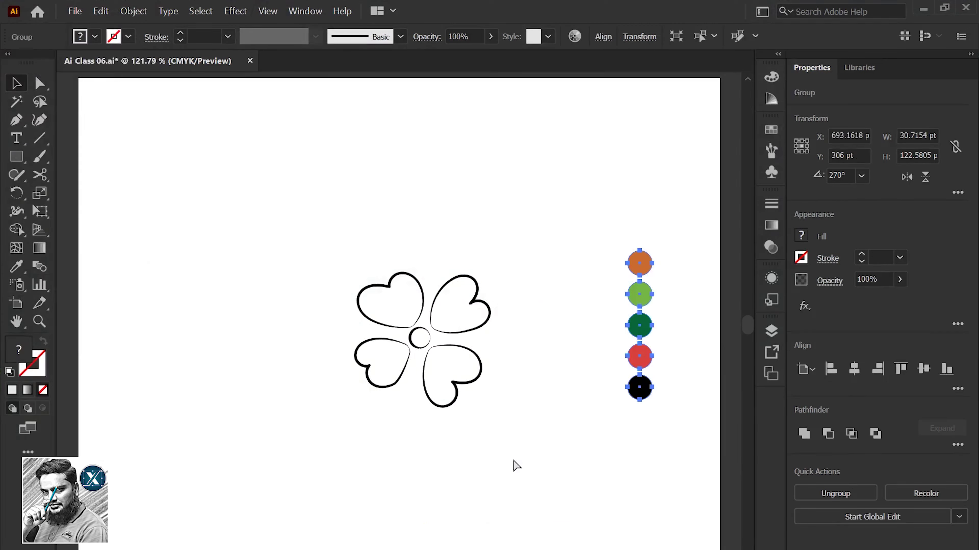
# Copy the flower's black outline to the clipboard
pyautogui.moveTo(496, 286); pyautogui.dragTo(304, 525)
pyautogui.click(101, 11)
pyautogui.click(119, 63)
pyautogui.click(596, 320)
# Fill the flower's heart petals with the red swatch colour using the Eyedropper
pyautogui.moveTo(501, 269); pyautogui.dragTo(373, 447)
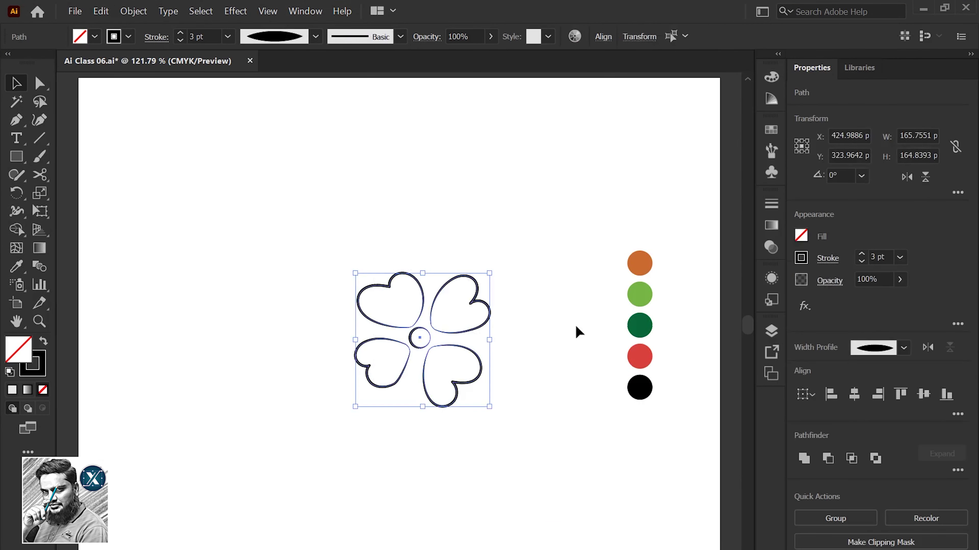
pyautogui.press('i')
pyautogui.click(21, 269)
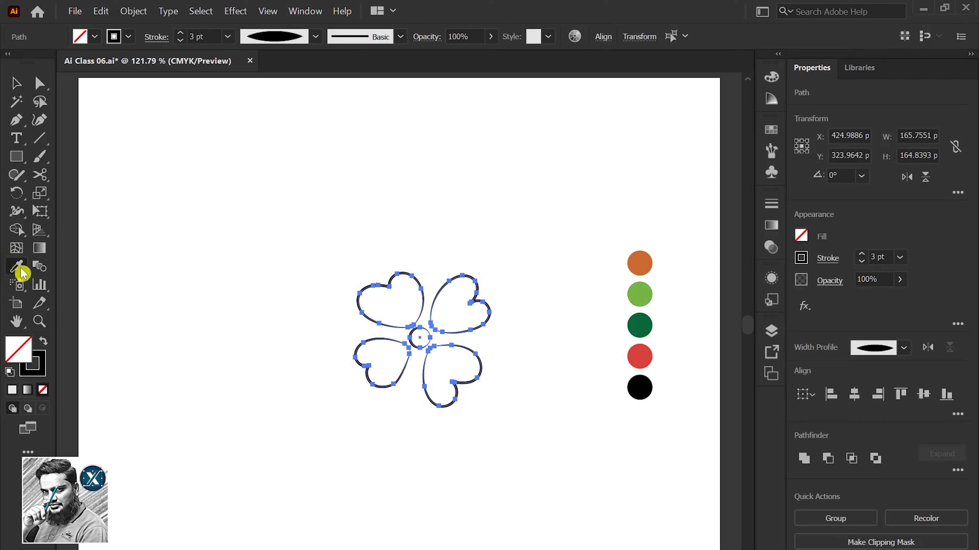
pyautogui.click(641, 349)
pyautogui.click(15, 84)
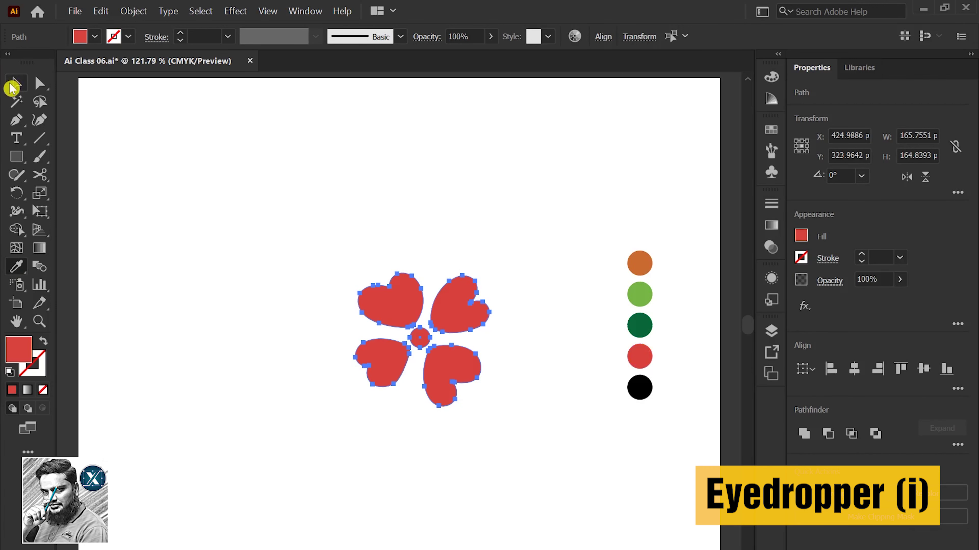
pyautogui.click(424, 161)
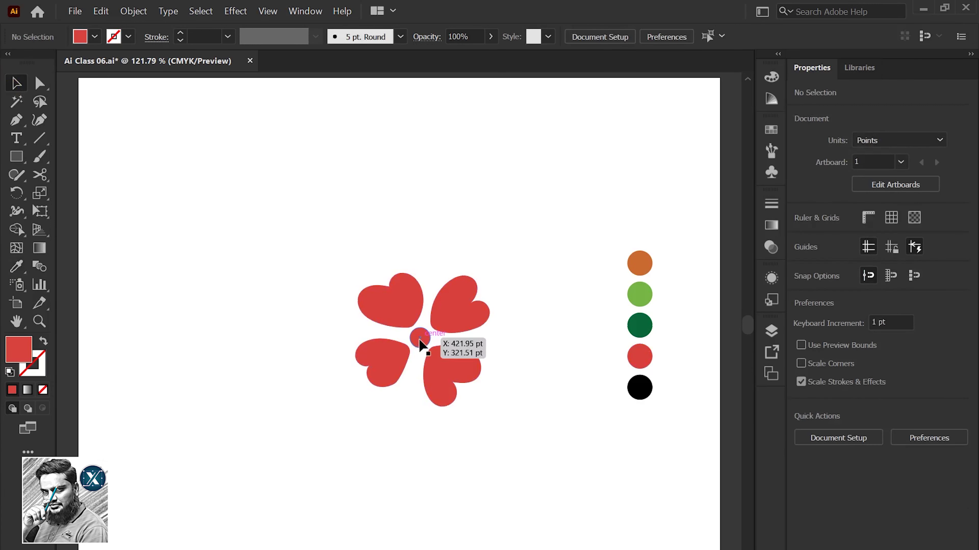
# Fill the centre circle yellow and paste the outline copy in front
pyautogui.click(95, 37)
pyautogui.click(64, 63)
pyautogui.click(306, 175)
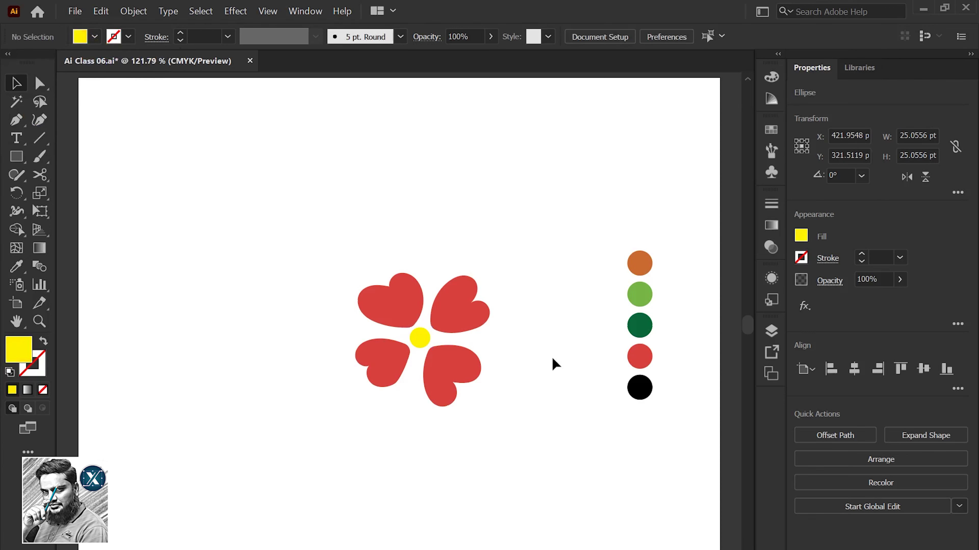
pyautogui.click(100, 10)
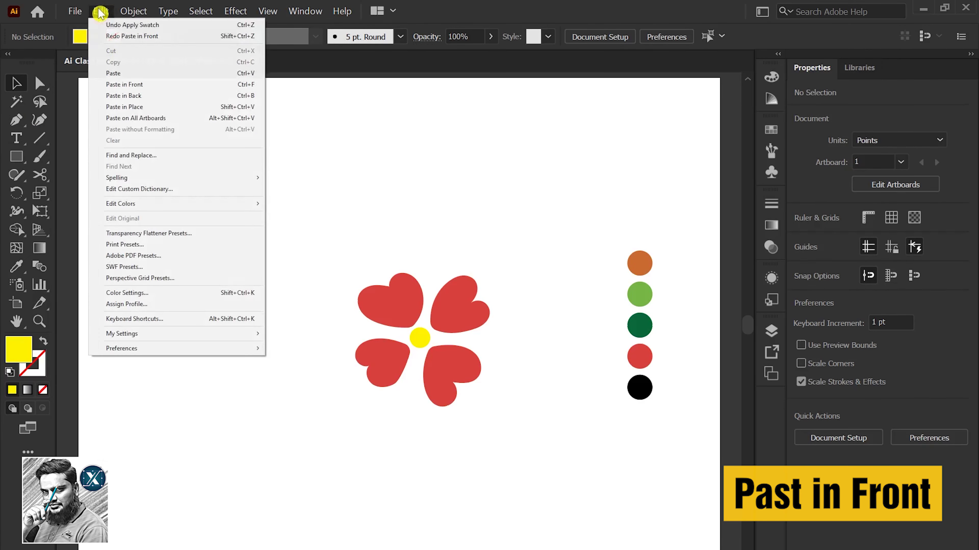
pyautogui.click(132, 85)
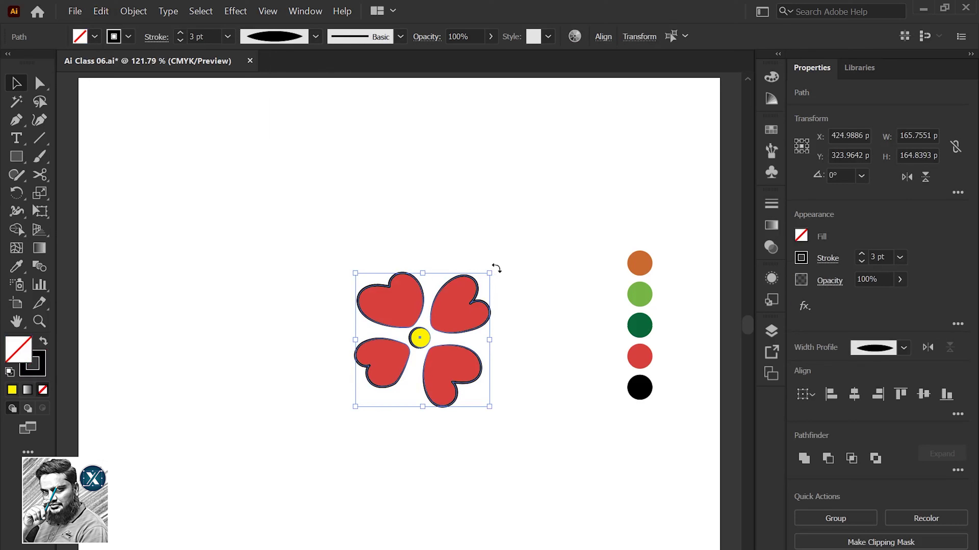
# Rotate the outline copy slightly and move the flower up and to the left
pyautogui.moveTo(496, 268); pyautogui.dragTo(501, 273)
pyautogui.click(543, 333)
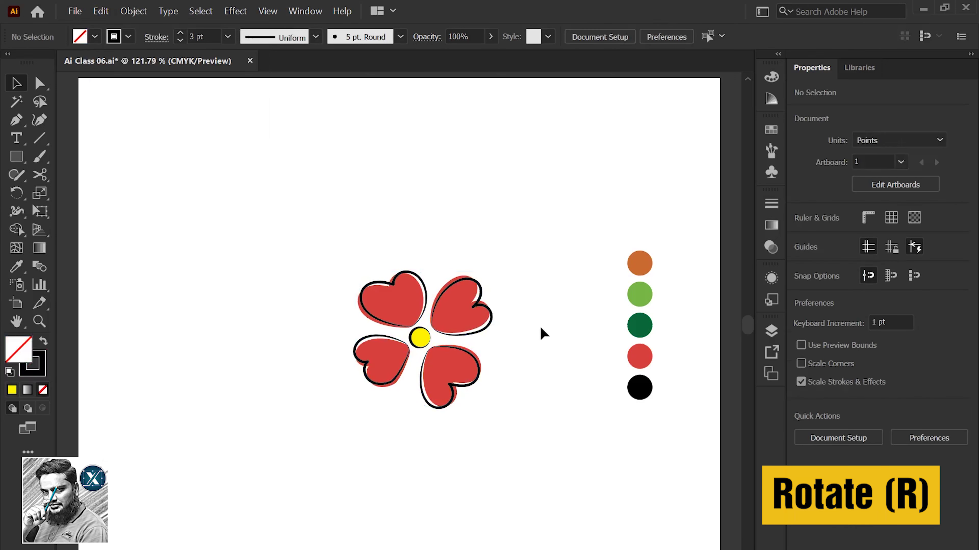
pyautogui.moveTo(448, 315); pyautogui.dragTo(411, 178)
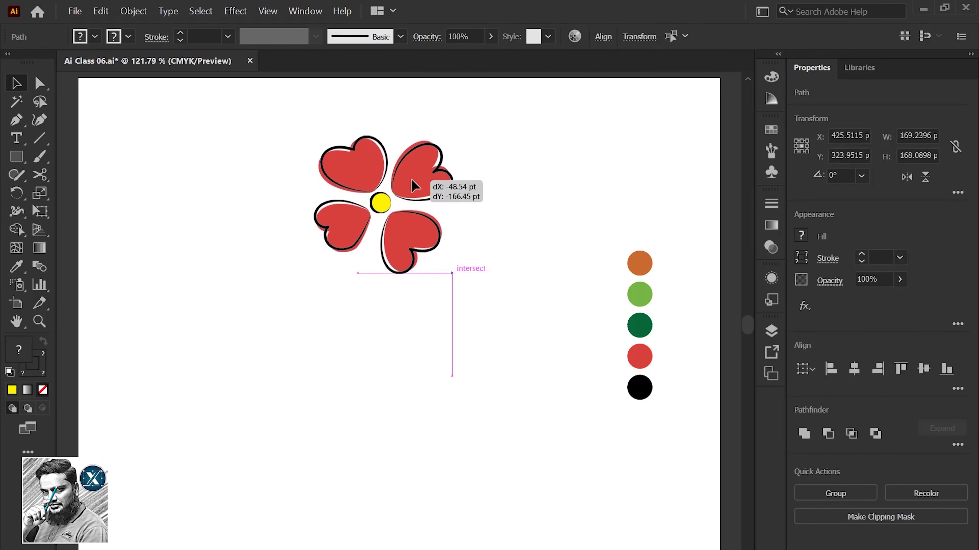
pyautogui.click(525, 289)
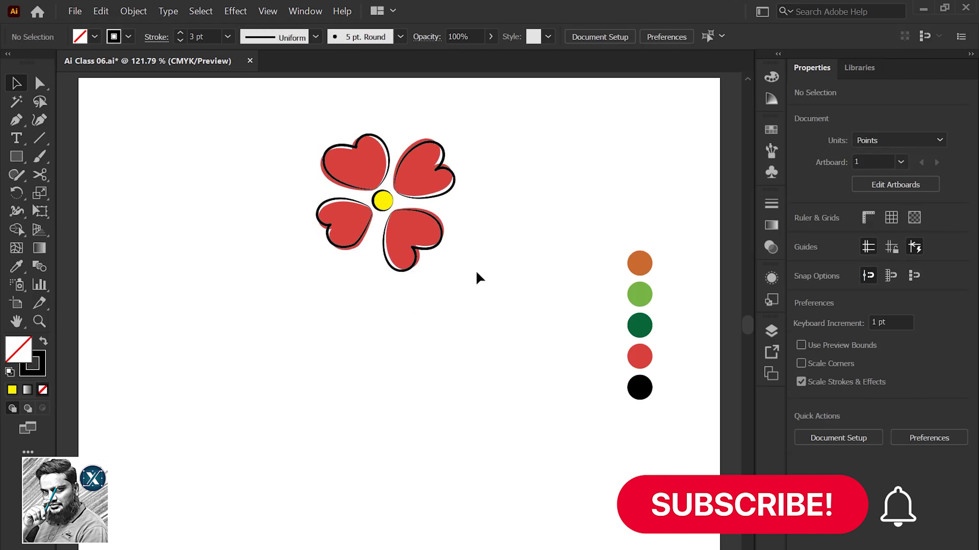
# Draw a curved freehand stem down from the flower
pyautogui.click(16, 177)
pyautogui.click(84, 193)
pyautogui.moveTo(379, 227); pyautogui.dragTo(383, 388)
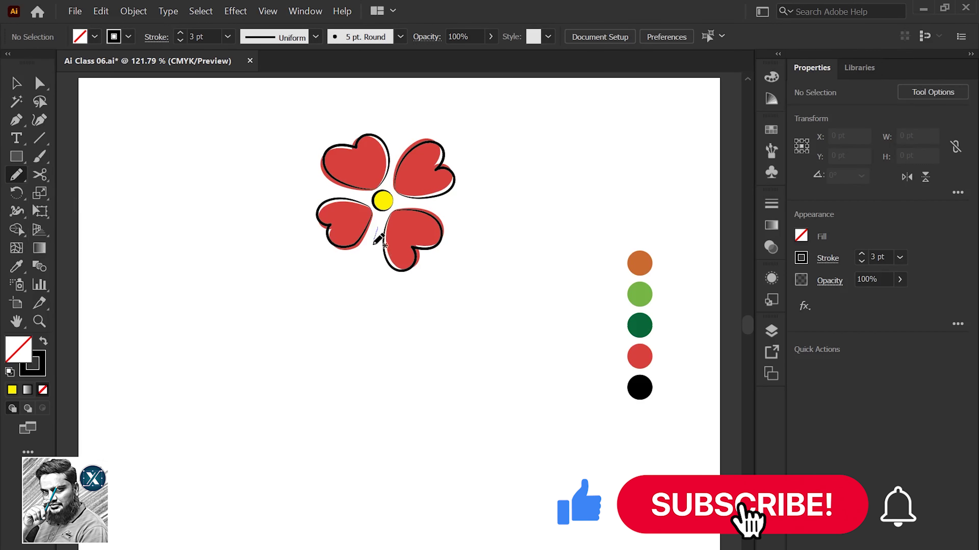
# Give the stem an 8 pt stroke with a tapered width profile
pyautogui.click(227, 36)
pyautogui.click(248, 221)
pyautogui.click(316, 37)
pyautogui.click(294, 84)
pyautogui.press('v')
pyautogui.click(372, 299)
pyautogui.click(364, 272)
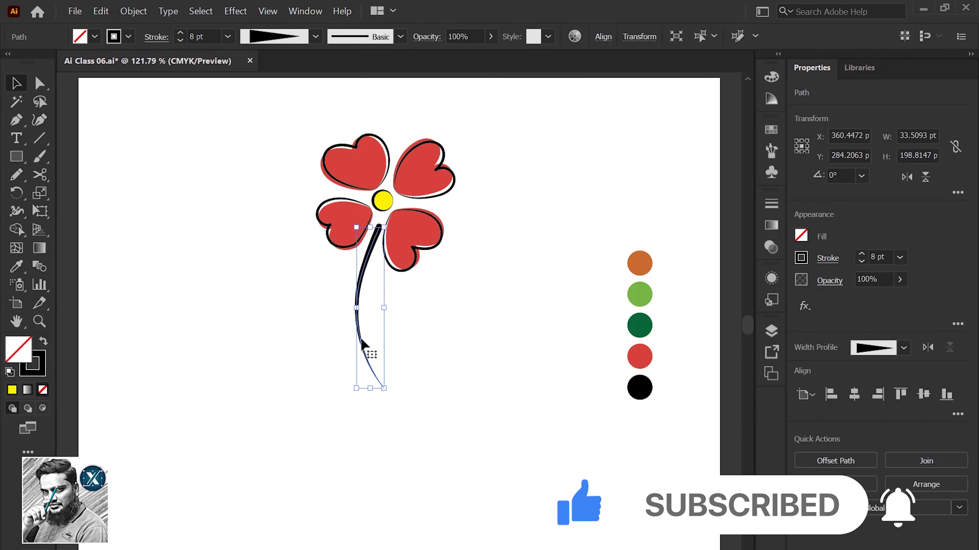
# Flip the stem's taper so the bottom is thicker, and raise its stroke to 16 pt
pyautogui.hotkey('ctrl', 'shift', 'a')
pyautogui.scroll(1, 379, 231)
pyautogui.click(379, 230)
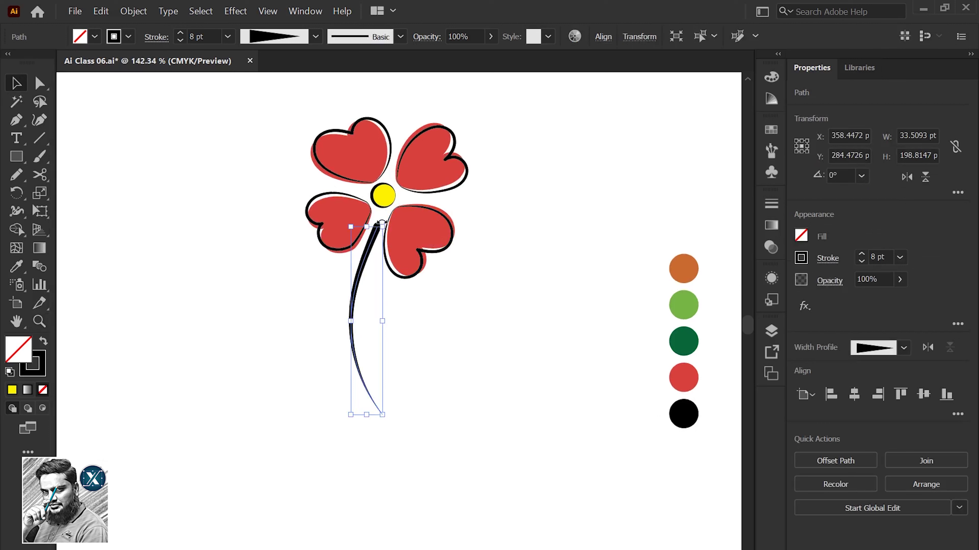
pyautogui.click(16, 178)
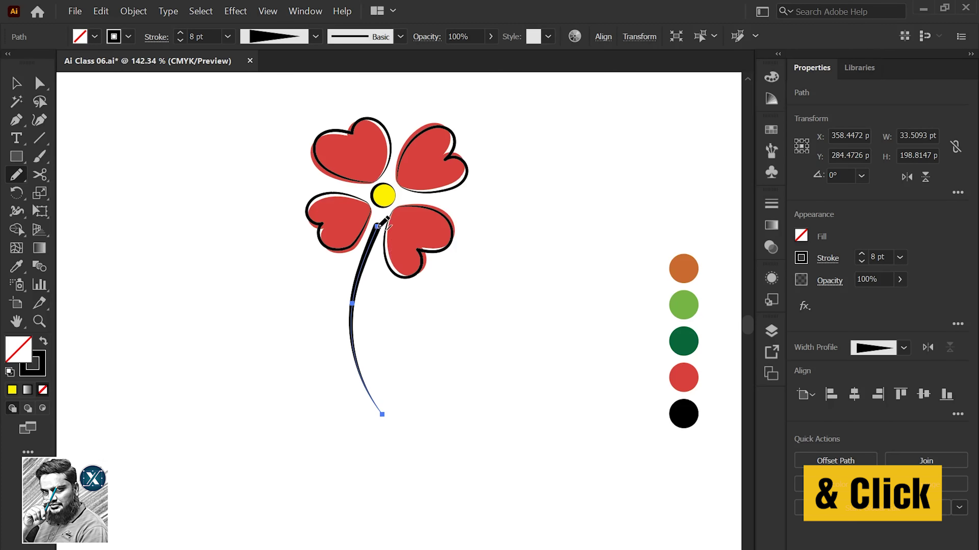
pyautogui.keyDown('shift'); pyautogui.click(379, 225); pyautogui.keyUp('shift')
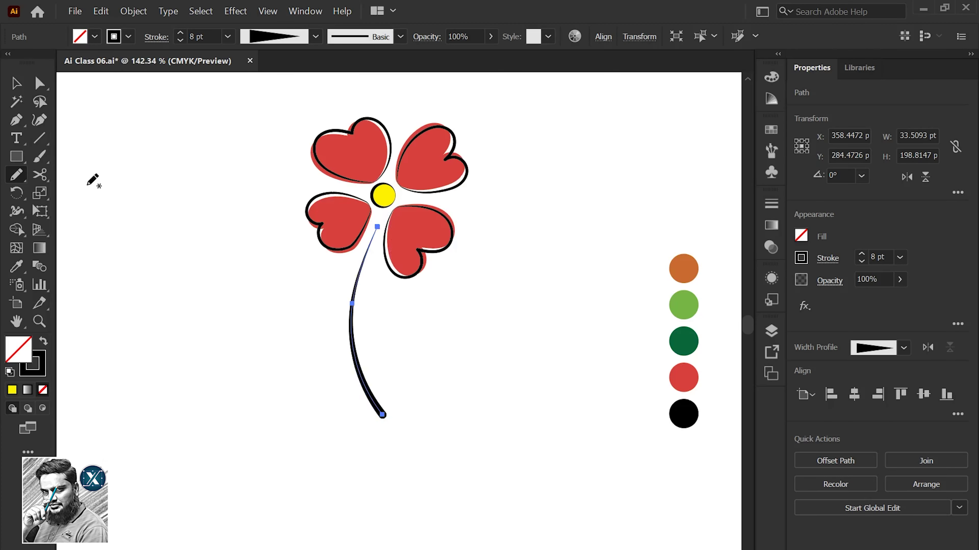
pyautogui.press('v')
pyautogui.click(251, 310)
pyautogui.click(371, 398)
pyautogui.click(228, 36)
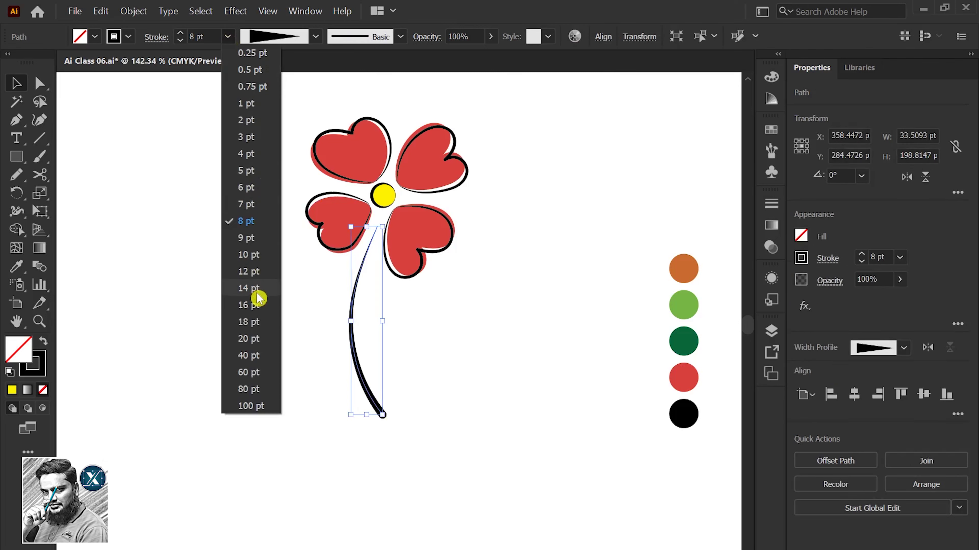
pyautogui.click(258, 289)
pyautogui.click(501, 362)
# Scale the flower head down and confirm the Pencil tool options
pyautogui.moveTo(546, 448); pyautogui.dragTo(290, 128)
pyautogui.moveTo(387, 423); pyautogui.dragTo(370, 312)
pyautogui.click(472, 376)
pyautogui.scroll(-1, 386, 232)
pyautogui.doubleClick(16, 174)
pyautogui.click(235, 401)
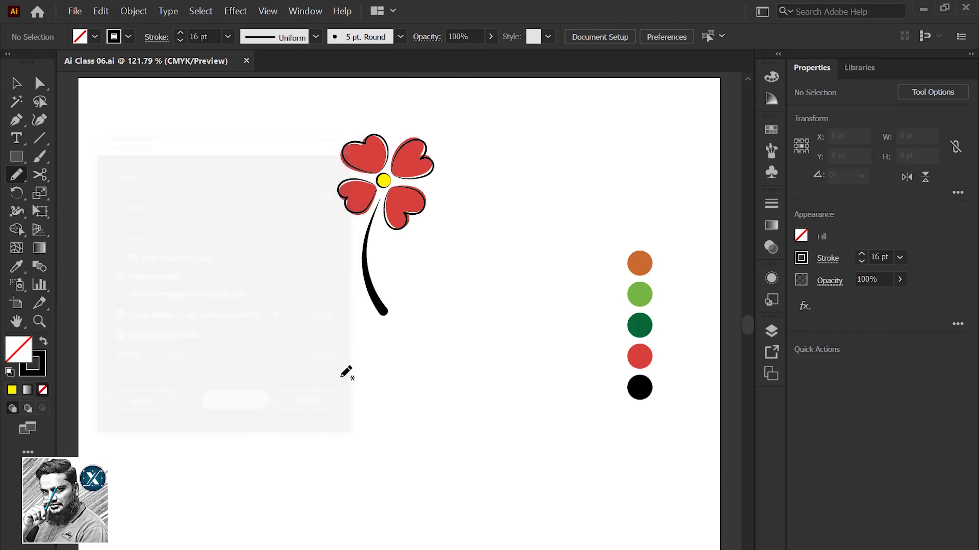
# Draw a looping leaf outline beside the stem and pull its pointed tip in
pyautogui.moveTo(480, 325)
pyautogui.mouseDown()
pyautogui.moveTo(487, 265)
pyautogui.moveTo(480, 343)
pyautogui.mouseUp()
pyautogui.click(15, 83)
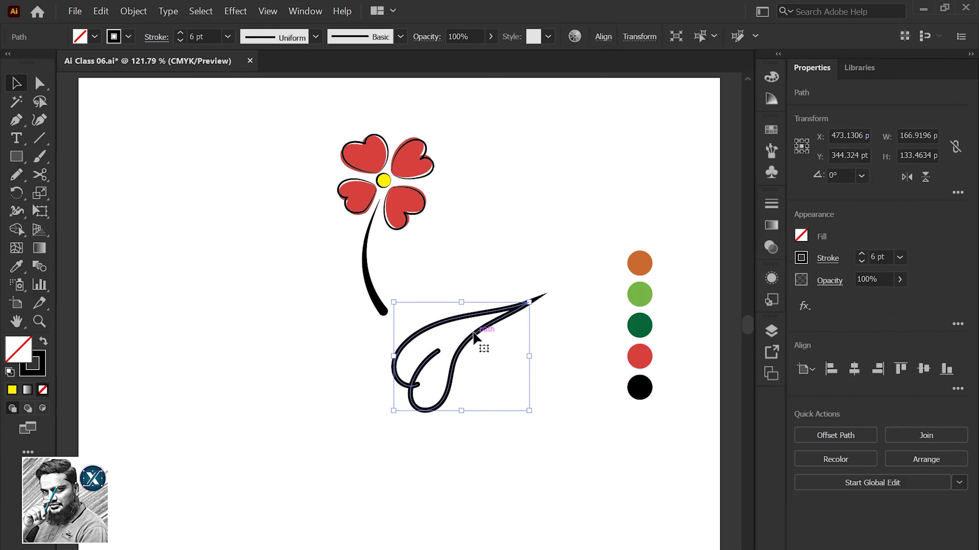
pyautogui.press('a')
pyautogui.moveTo(520, 306); pyautogui.dragTo(519, 308)
pyautogui.click(555, 289)
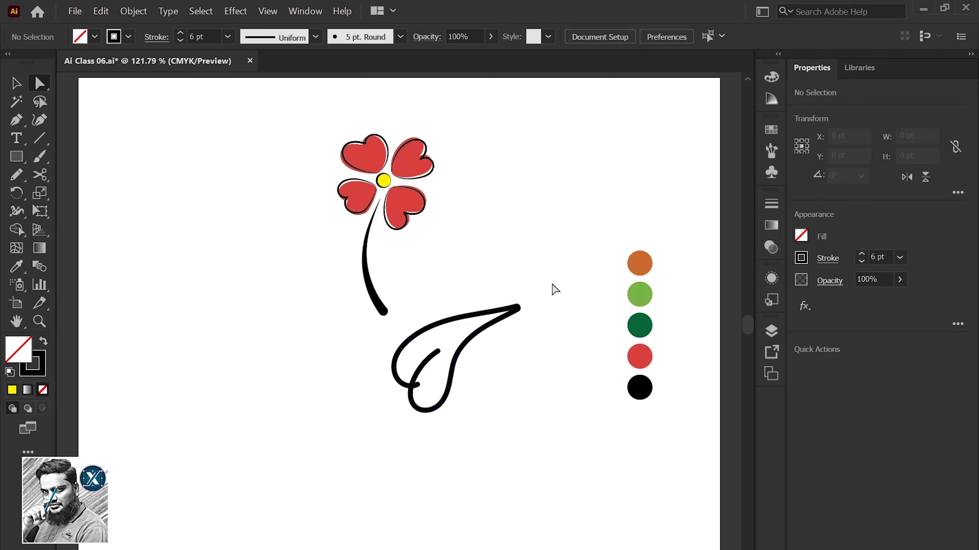
pyautogui.press('v')
# Copy the leaf outline and fill the leaf with the light green swatch
pyautogui.click(470, 337)
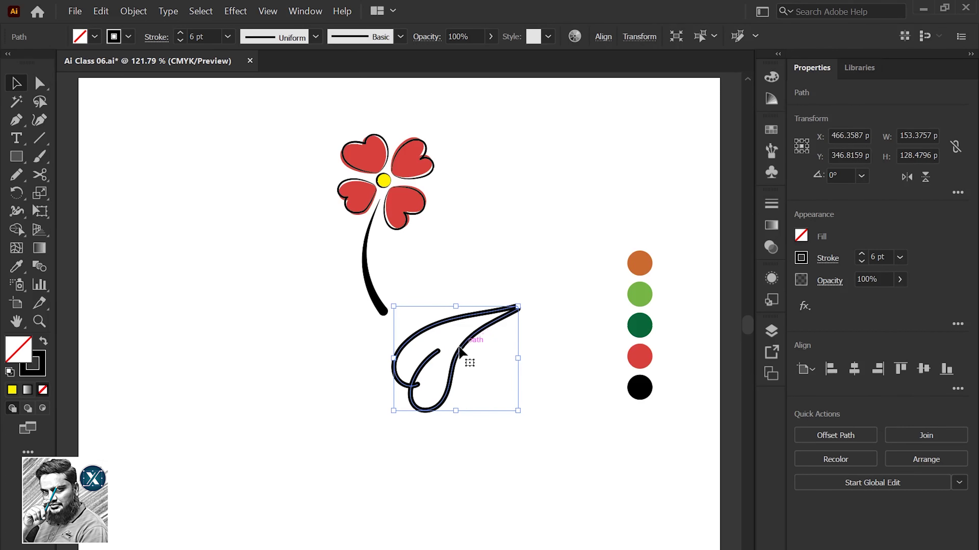
pyautogui.click(101, 11)
pyautogui.click(116, 56)
pyautogui.click(17, 266)
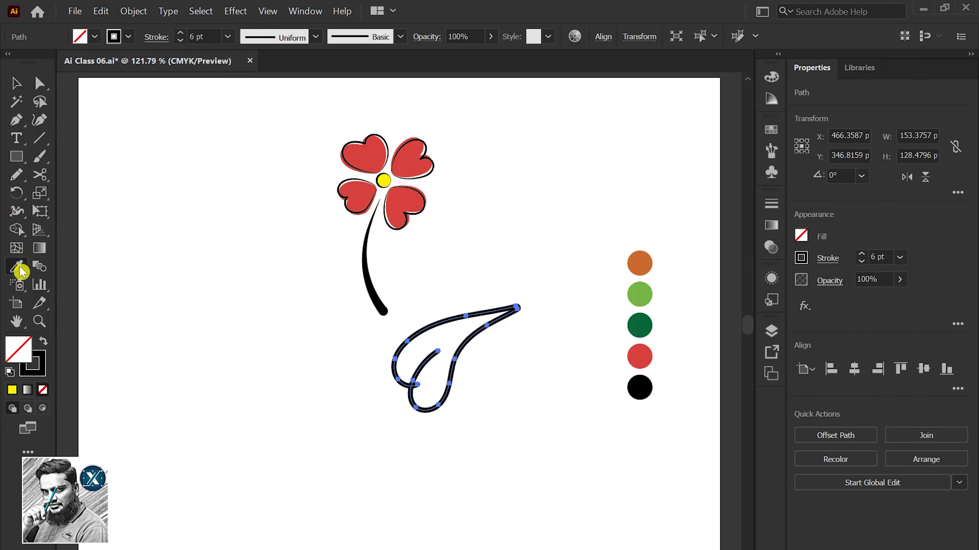
pyautogui.click(647, 299)
pyautogui.press('v')
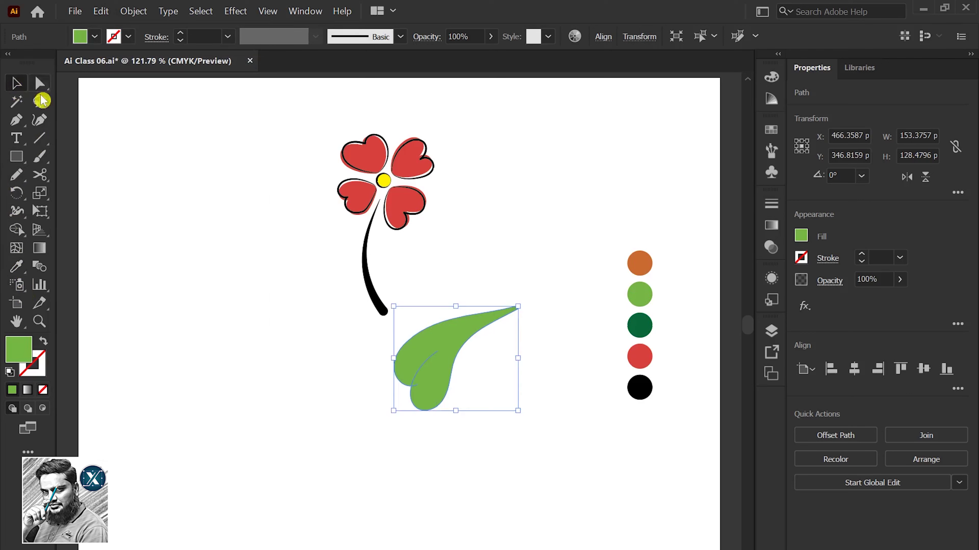
pyautogui.click(513, 228)
pyautogui.click(101, 10)
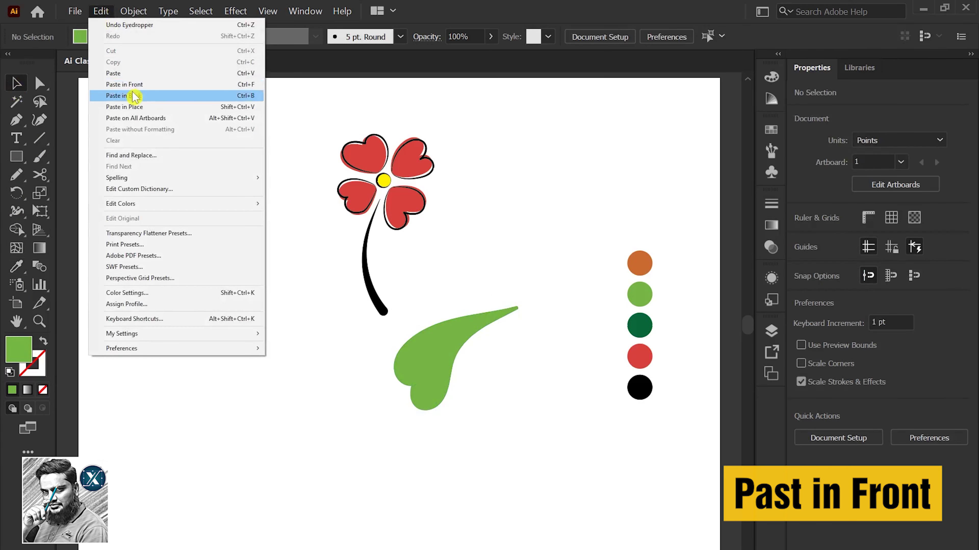
# Paste the leaf outline in front with a tapered oval width profile
pyautogui.click(146, 94)
pyautogui.click(315, 42)
pyautogui.click(288, 85)
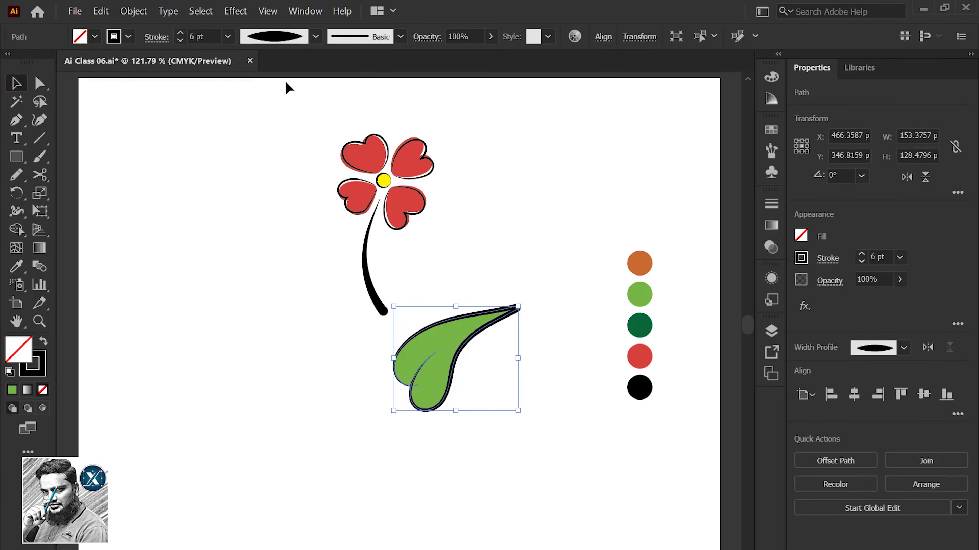
pyautogui.click(519, 419)
# Convert the leaf's tip anchor into a sharp corner point
pyautogui.moveTo(438, 360); pyautogui.dragTo(634, 245)
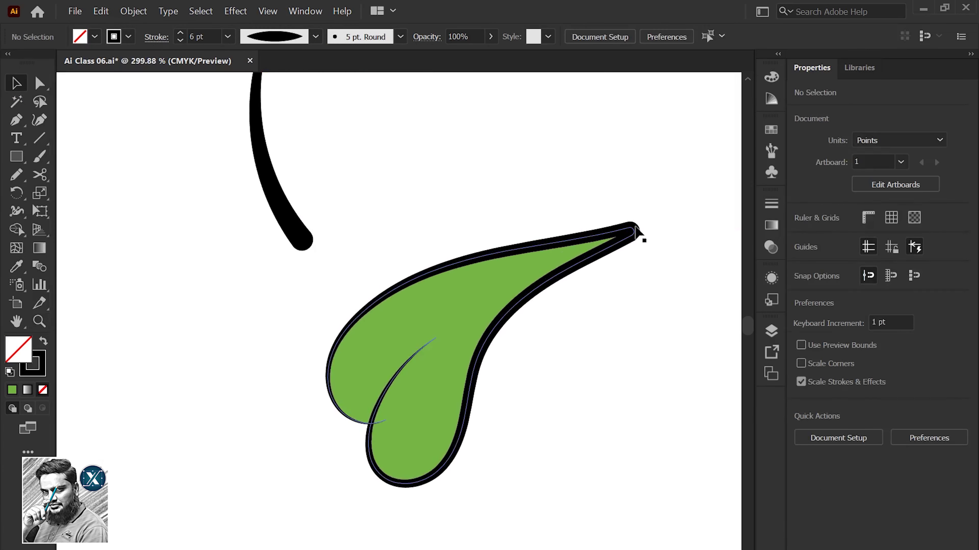
pyautogui.click(596, 255)
pyautogui.click(45, 186)
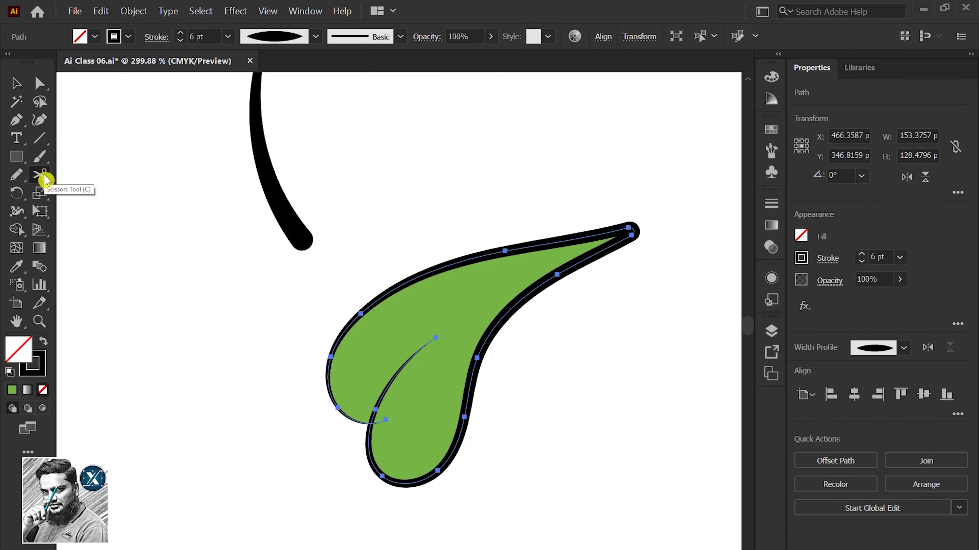
pyautogui.click(633, 228)
pyautogui.click(191, 241)
pyautogui.hotkey('ctrl', '0')
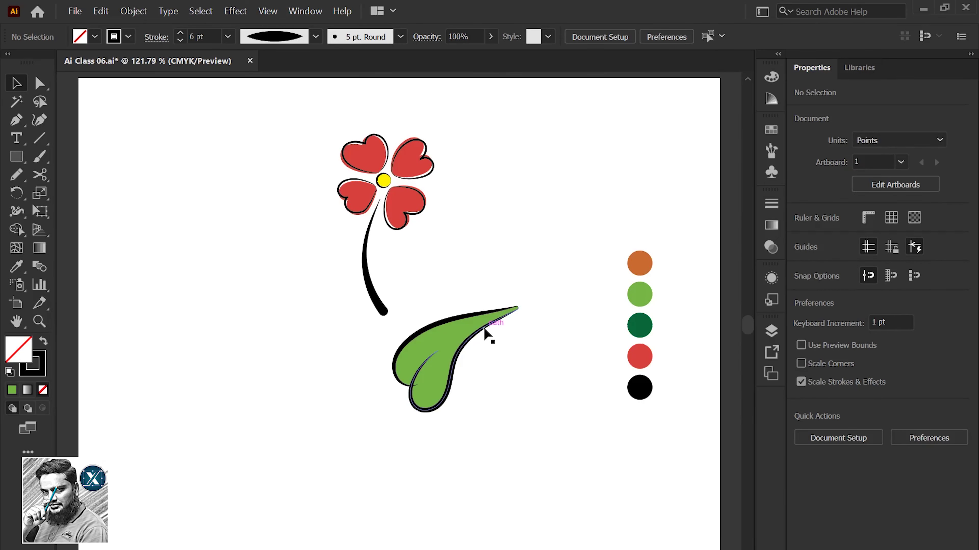
# Tilt the big leaf slightly and place it beside the stem's lower end
pyautogui.click(486, 332)
pyautogui.press('r')
pyautogui.moveTo(524, 287)
pyautogui.mouseDown()
pyautogui.moveTo(546, 285)
pyautogui.moveTo(526, 267)
pyautogui.mouseUp()
pyautogui.press('v')
pyautogui.click(548, 323)
pyautogui.moveTo(438, 343)
pyautogui.mouseDown()
pyautogui.moveTo(424, 301)
pyautogui.moveTo(442, 273)
pyautogui.mouseUp()
pyautogui.click(383, 366)
pyautogui.press('n')
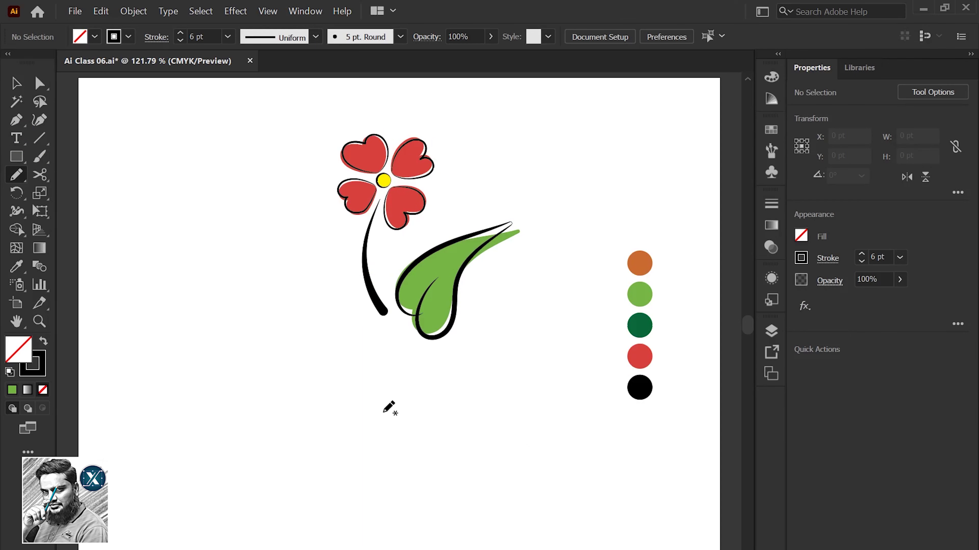
# Draw a smaller second leaf outline and select its tip anchor
pyautogui.moveTo(366, 396); pyautogui.dragTo(366, 396)
pyautogui.press('v')
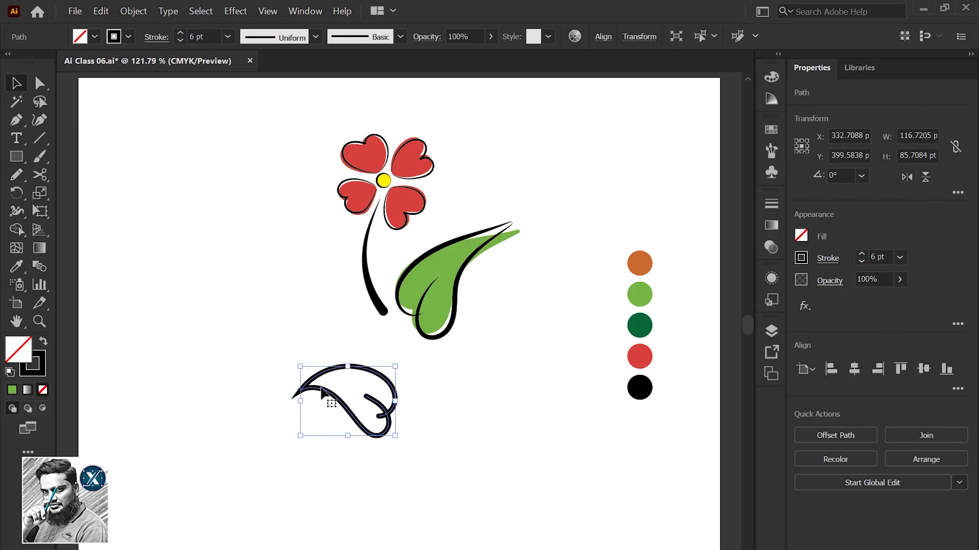
pyautogui.press('a')
pyautogui.click(297, 393)
pyautogui.scroll(5, 331, 385)
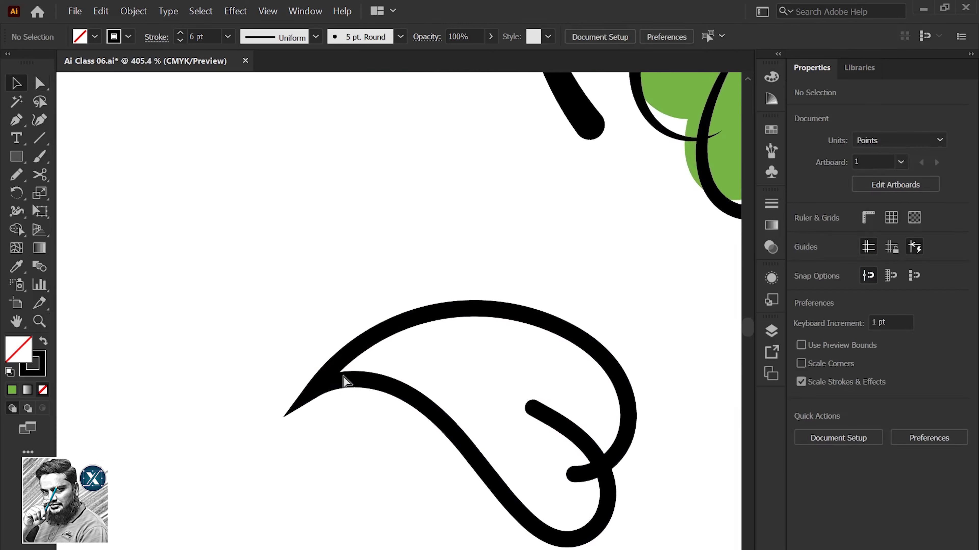
pyautogui.click(332, 369)
pyautogui.press('v')
pyautogui.scroll(-5, 552, 383)
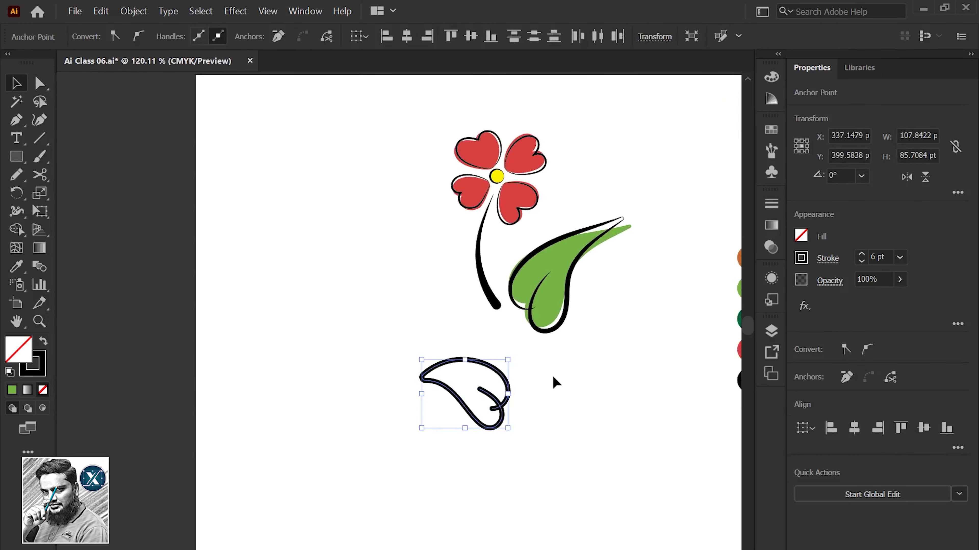
# Give the small leaf the big leaf's green fill with the black outline pasted in front
pyautogui.click(101, 11)
pyautogui.click(13, 250)
pyautogui.click(616, 227)
pyautogui.click(101, 11)
pyautogui.click(131, 94)
pyautogui.scroll(5, 447, 385)
pyautogui.click(309, 339)
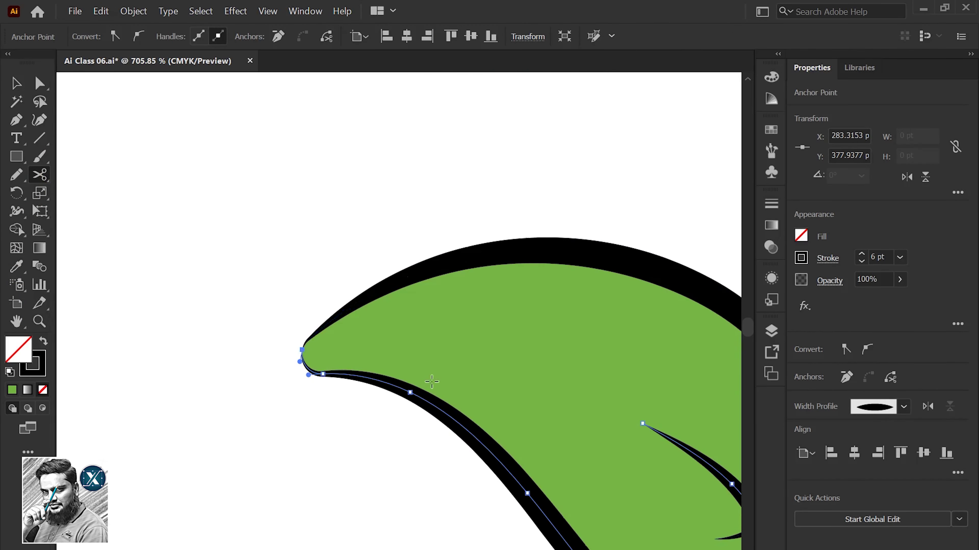
pyautogui.scroll(-8, 304, 347)
# Move the small leaf beside the stem and tilt it about 8 degrees
pyautogui.moveTo(478, 342); pyautogui.dragTo(411, 449)
pyautogui.moveTo(424, 378); pyautogui.dragTo(387, 264)
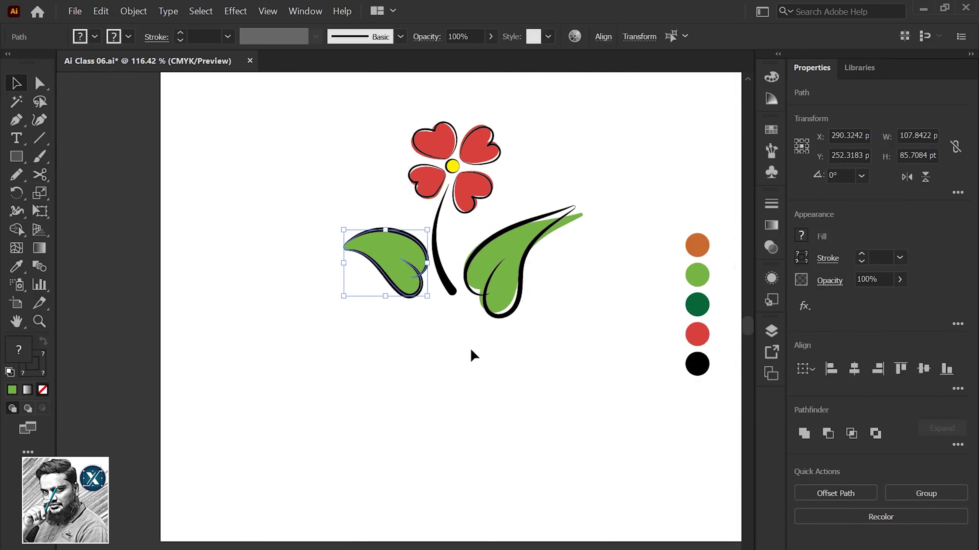
pyautogui.press('r')
pyautogui.moveTo(448, 247)
pyautogui.mouseDown()
pyautogui.moveTo(477, 200)
pyautogui.moveTo(458, 237)
pyautogui.mouseUp()
pyautogui.press('v')
# Resize both leaves' green fills to fit their outlines
pyautogui.click(390, 266)
pyautogui.moveTo(358, 227); pyautogui.dragTo(348, 228)
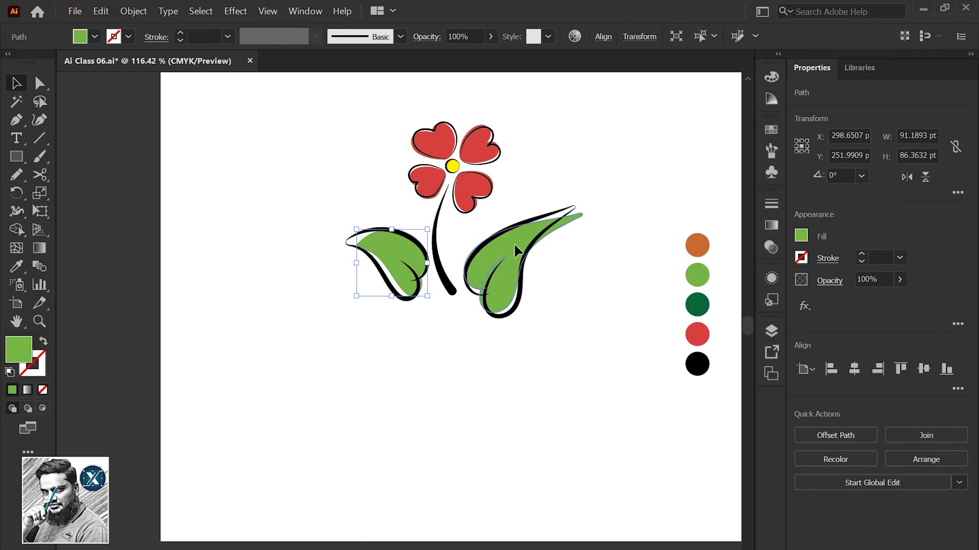
pyautogui.click(501, 270)
pyautogui.moveTo(581, 215); pyautogui.dragTo(564, 212)
pyautogui.click(609, 293)
pyautogui.click(500, 293)
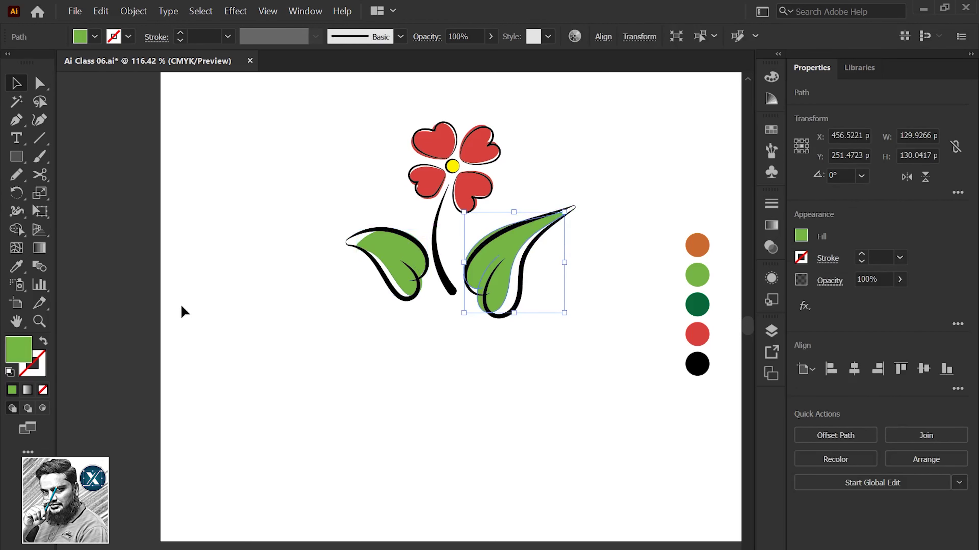
pyautogui.scroll(2, 453, 293)
# Extend the stem's bottom anchor downward
pyautogui.press('a')
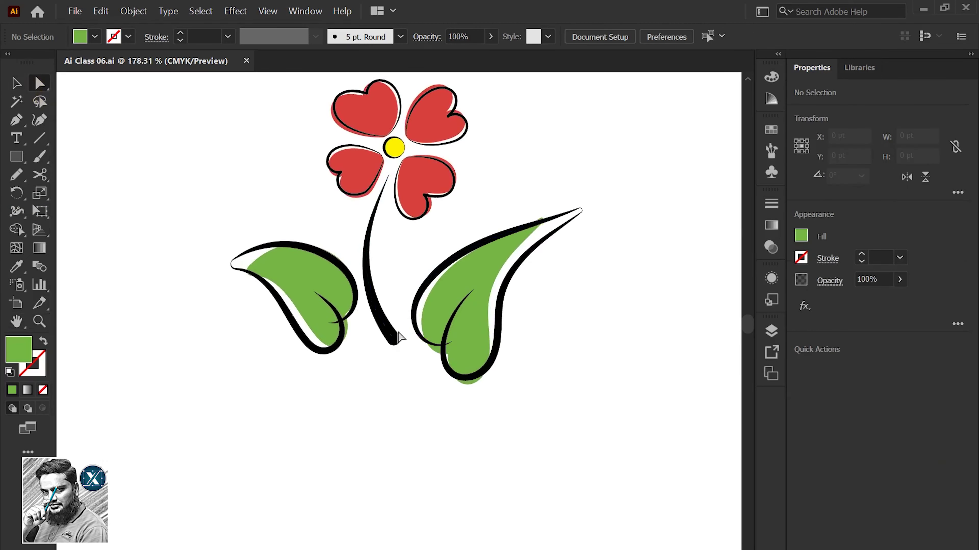
pyautogui.moveTo(393, 340)
pyautogui.mouseDown()
pyautogui.moveTo(391, 390)
pyautogui.moveTo(398, 301)
pyautogui.moveTo(356, 306)
pyautogui.mouseUp()
pyautogui.press('v')
pyautogui.click(511, 184)
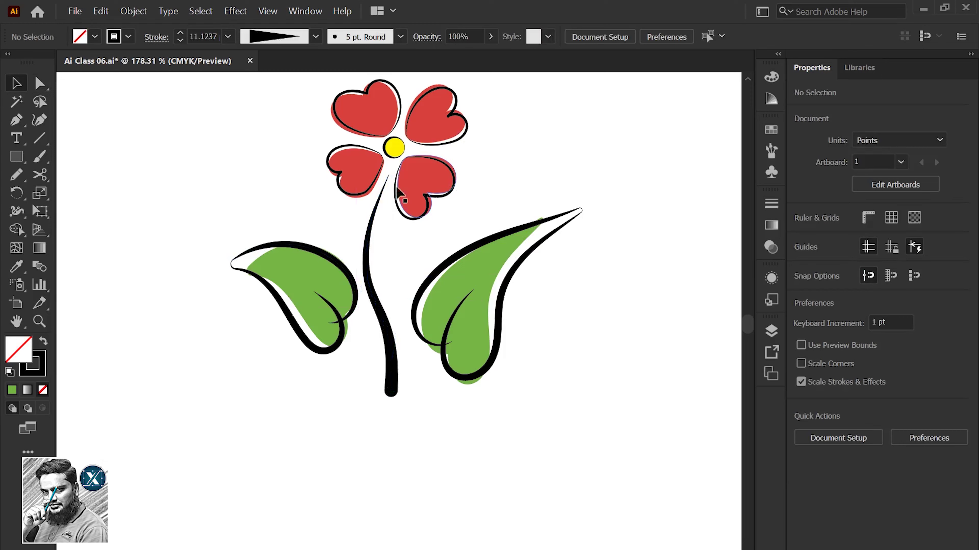
# Delete the stray end segment at the stem's top tip
pyautogui.press('z')
pyautogui.scroll(5, 634, 273)
pyautogui.scroll(5, 618, 332)
pyautogui.scroll(3, 528, 338)
pyautogui.press('v')
pyautogui.click(455, 277)
pyautogui.click(39, 83)
pyautogui.click(482, 298)
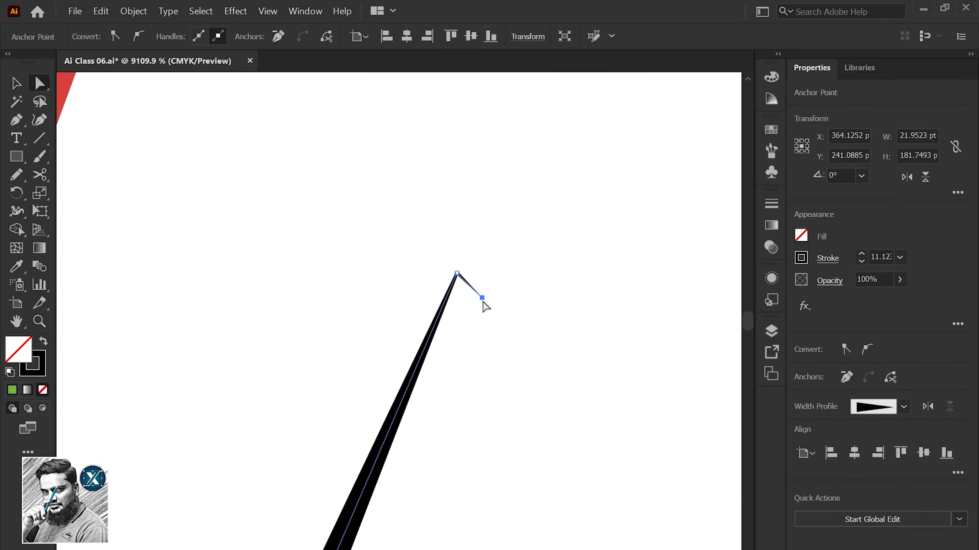
pyautogui.click(278, 37)
pyautogui.hotkey('ctrl', 'z')
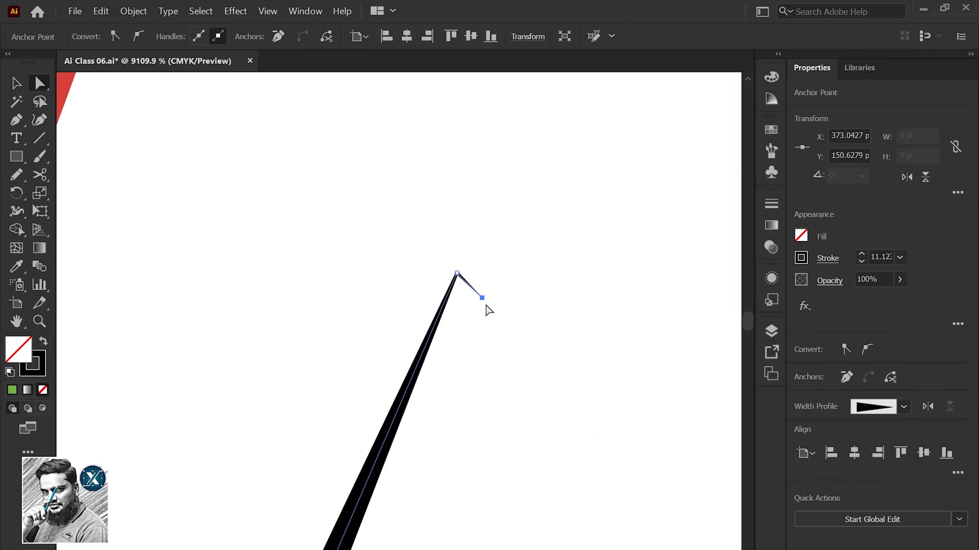
pyautogui.press('Delete')
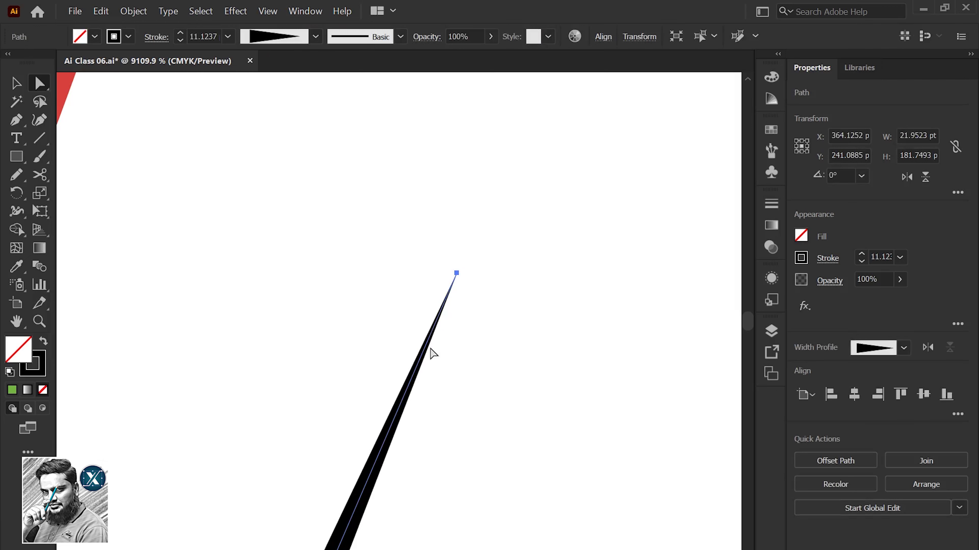
# Widen the stem's top end into a rounded tip with the Width tool
pyautogui.press('z')
pyautogui.scroll(-5, 533, 319)
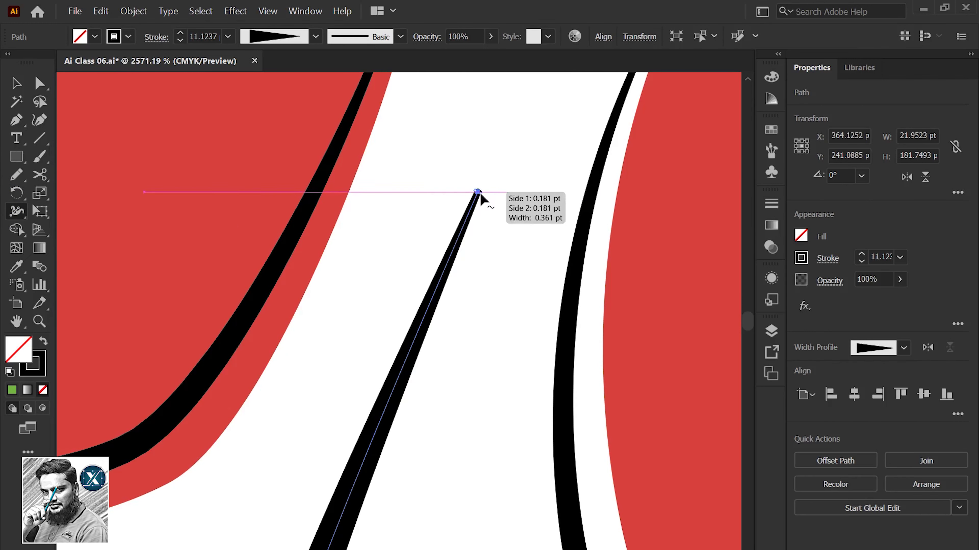
pyautogui.moveTo(478, 192); pyautogui.dragTo(500, 259)
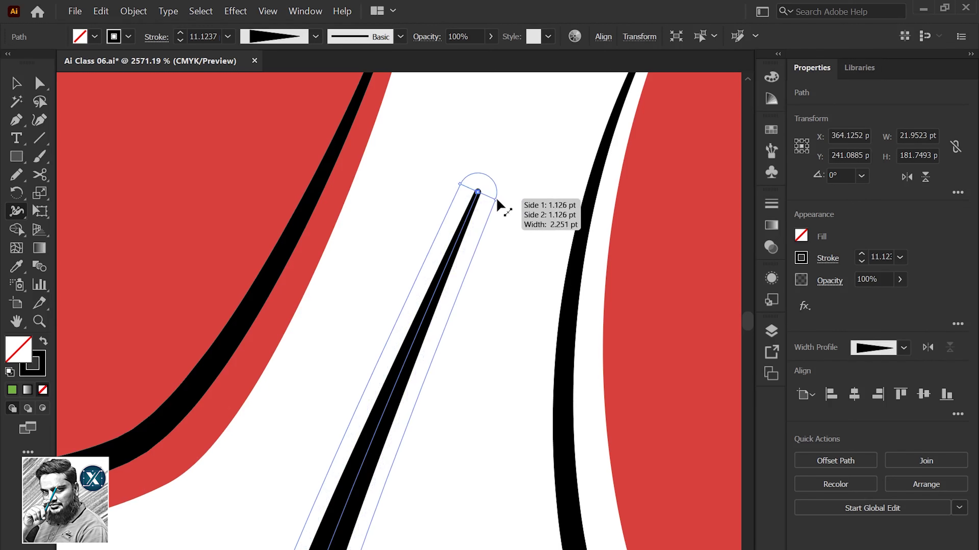
pyautogui.scroll(-5, 188, 173)
# Bend the stem into a gentle S-curve
pyautogui.press('a')
pyautogui.moveTo(506, 405); pyautogui.dragTo(509, 420)
pyautogui.press('v')
pyautogui.click(482, 274)
pyautogui.moveTo(481, 273); pyautogui.dragTo(368, 249)
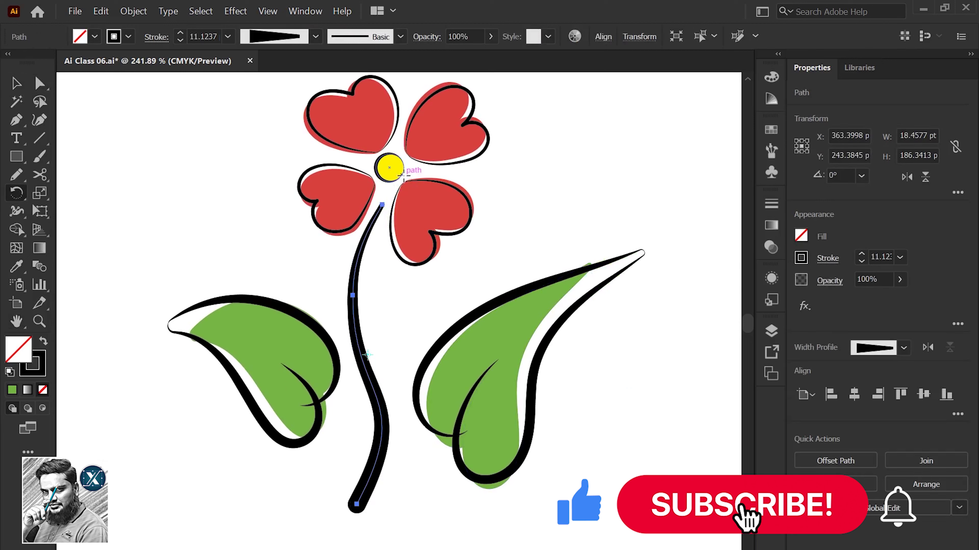
# Scale down the right and left leaves and set each beside the stem's lower part
pyautogui.click(501, 366)
pyautogui.moveTo(648, 248); pyautogui.dragTo(516, 320)
pyautogui.moveTo(462, 404); pyautogui.dragTo(435, 293)
pyautogui.click(270, 366)
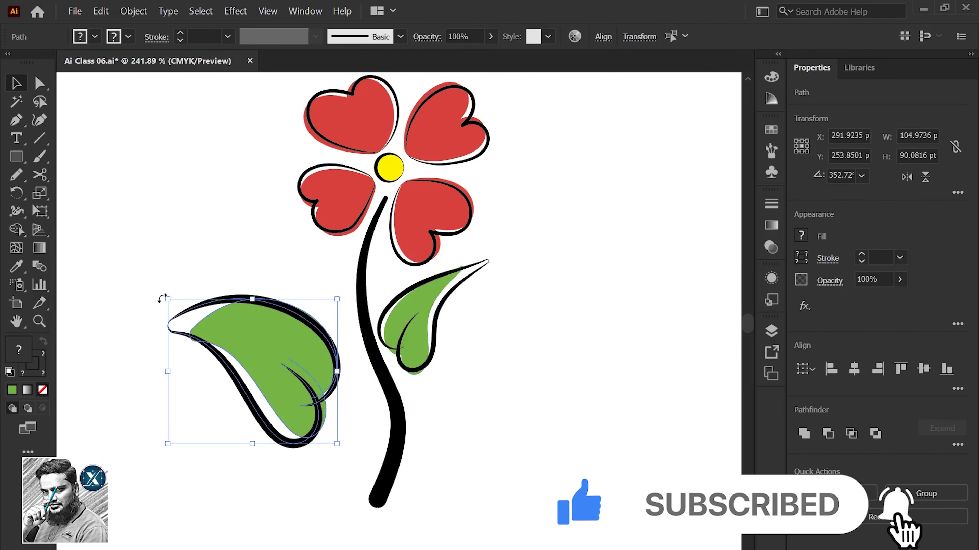
pyautogui.moveTo(168, 295); pyautogui.dragTo(256, 365)
pyautogui.moveTo(318, 405); pyautogui.dragTo(349, 404)
# Try a dark green swatch on the stem, undo it, and make the stroke colour active
pyautogui.scroll(-2, 339, 346)
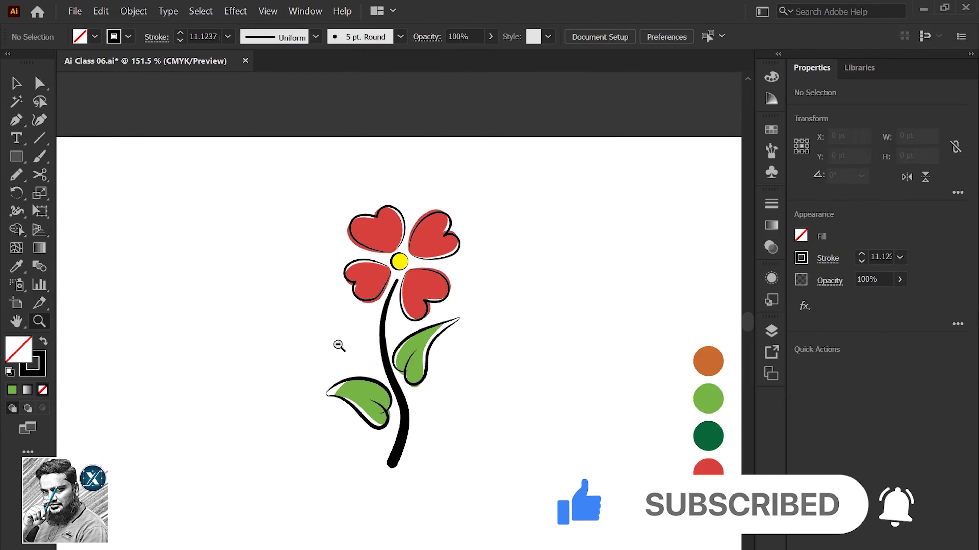
pyautogui.click(400, 416)
pyautogui.press('i')
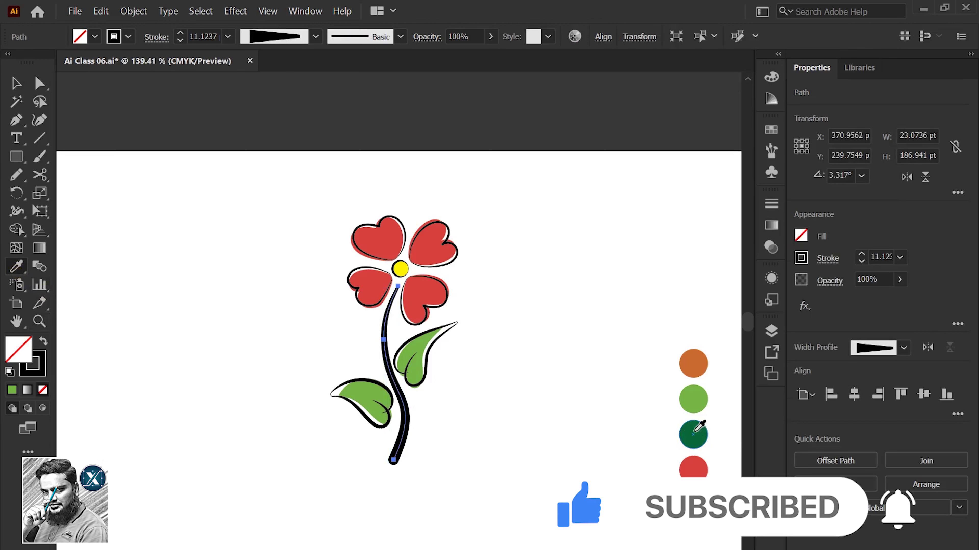
pyautogui.click(693, 435)
pyautogui.hotkey('ctrl', 'z')
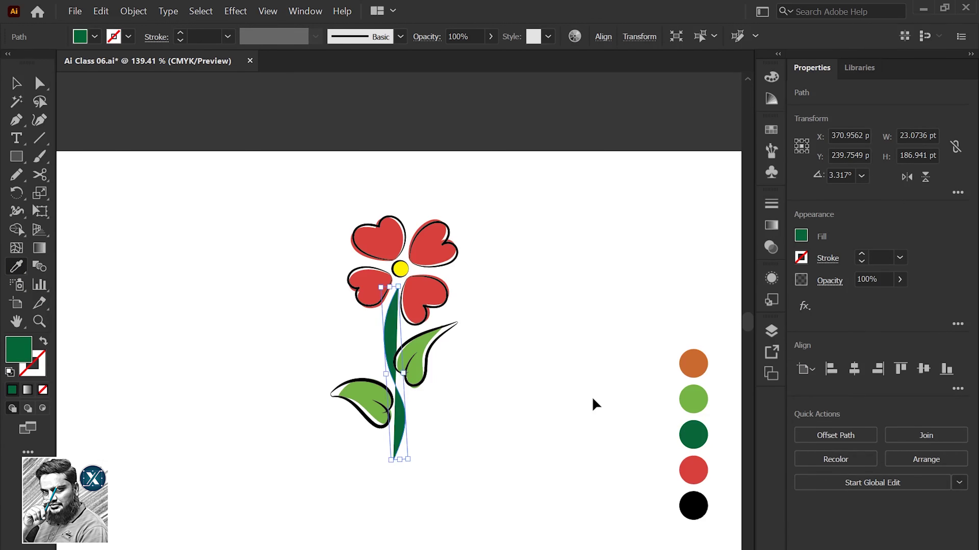
pyautogui.press('v')
pyautogui.click(34, 370)
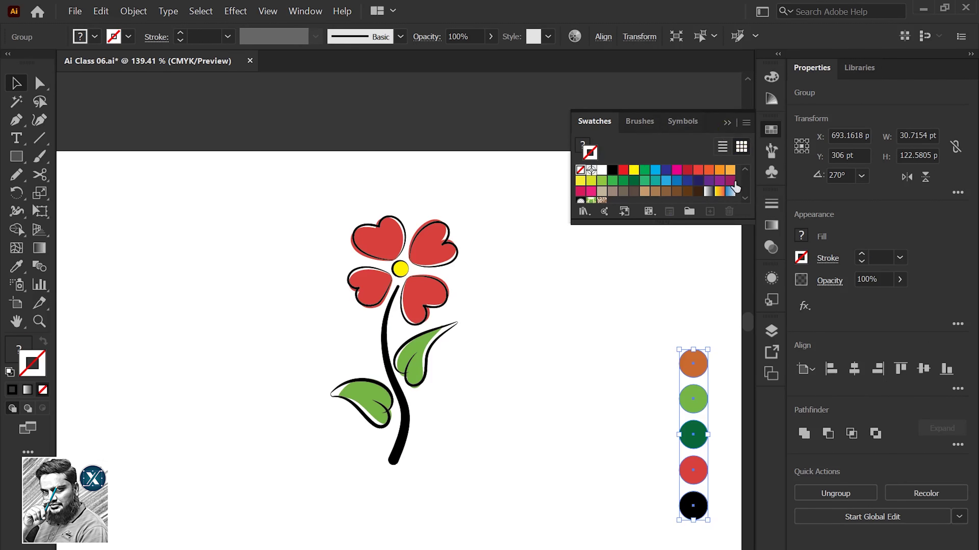
# Save the artwork colours as a new swatch group named 'Flower Pot'
pyautogui.moveTo(668, 223); pyautogui.dragTo(669, 314)
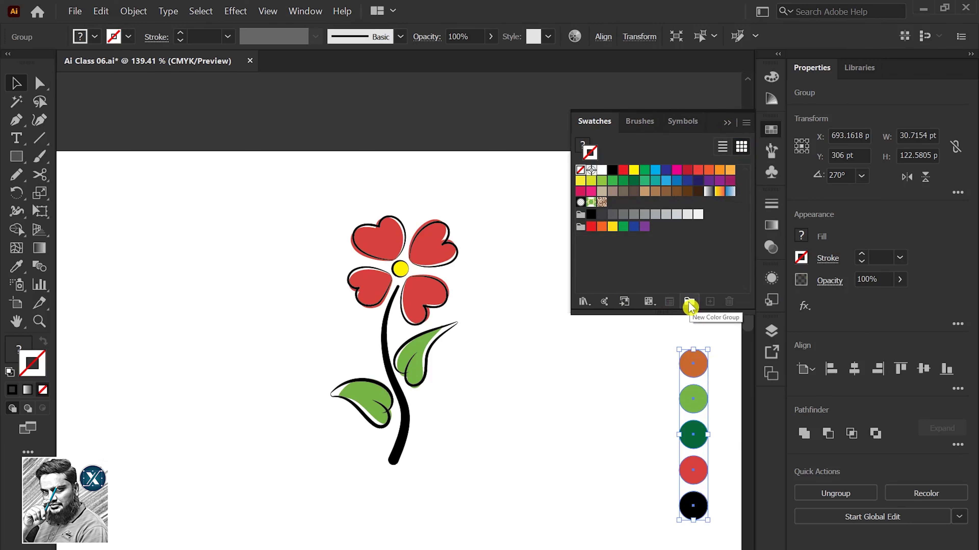
pyautogui.click(689, 302)
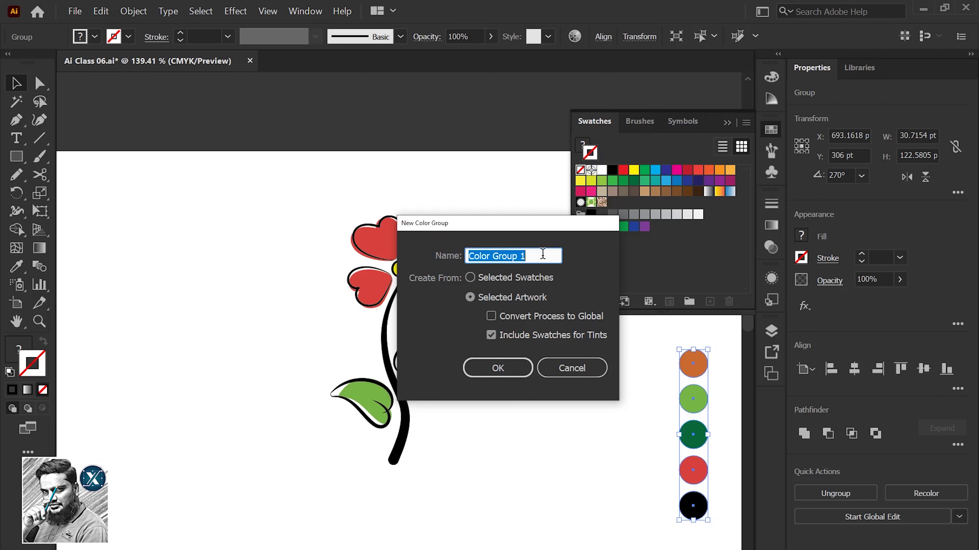
pyautogui.write('Flower')
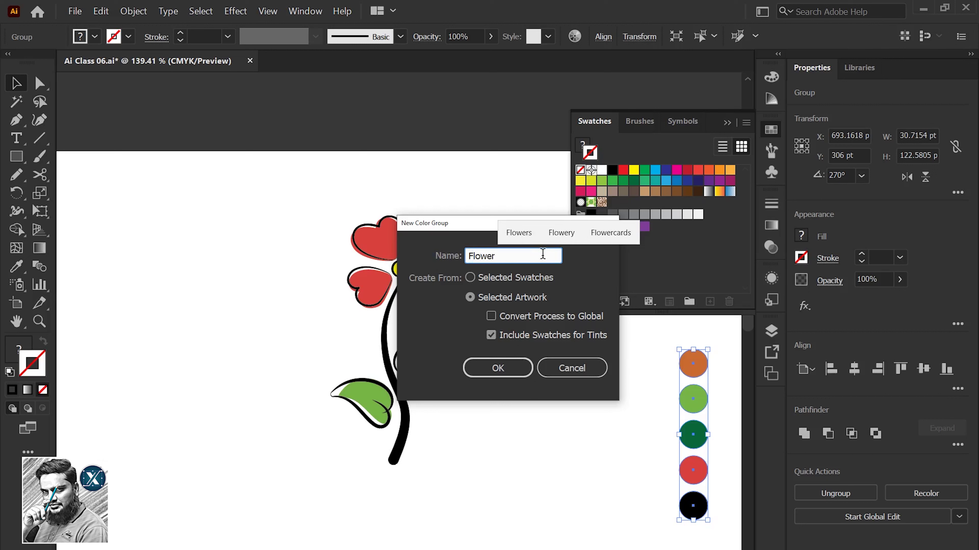
pyautogui.write(' Pot')
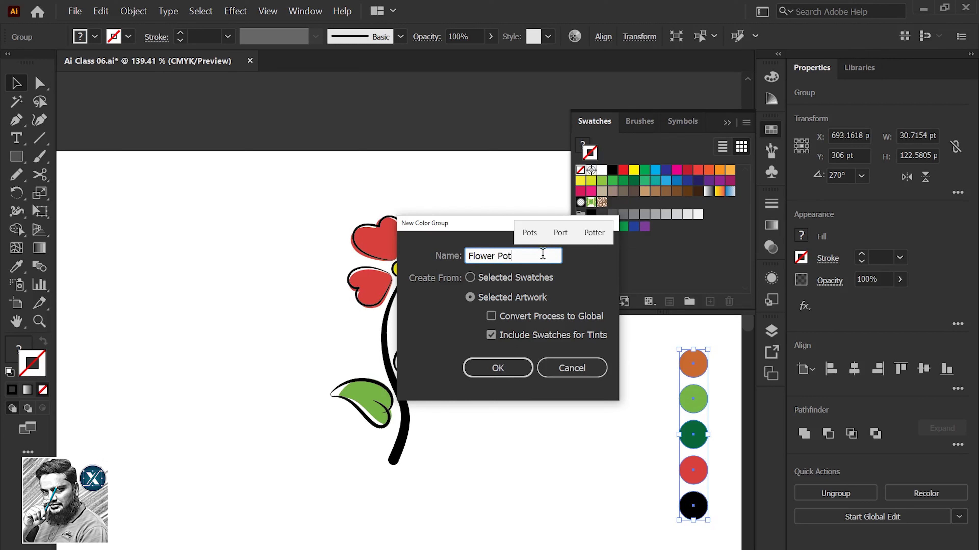
pyautogui.click(500, 368)
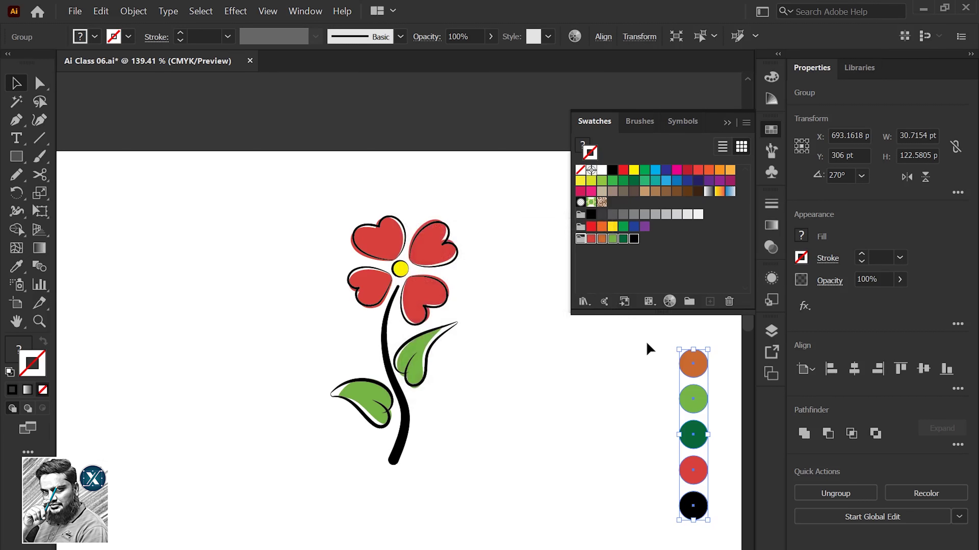
# Delete the five sample colour circles and make the stem dark green
pyautogui.press('Delete')
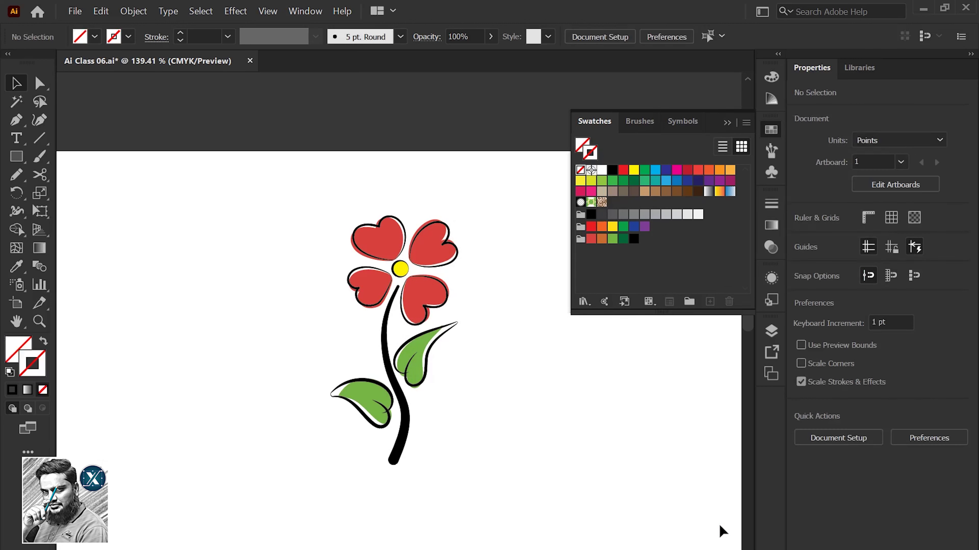
pyautogui.click(395, 455)
pyautogui.click(623, 239)
pyautogui.click(504, 405)
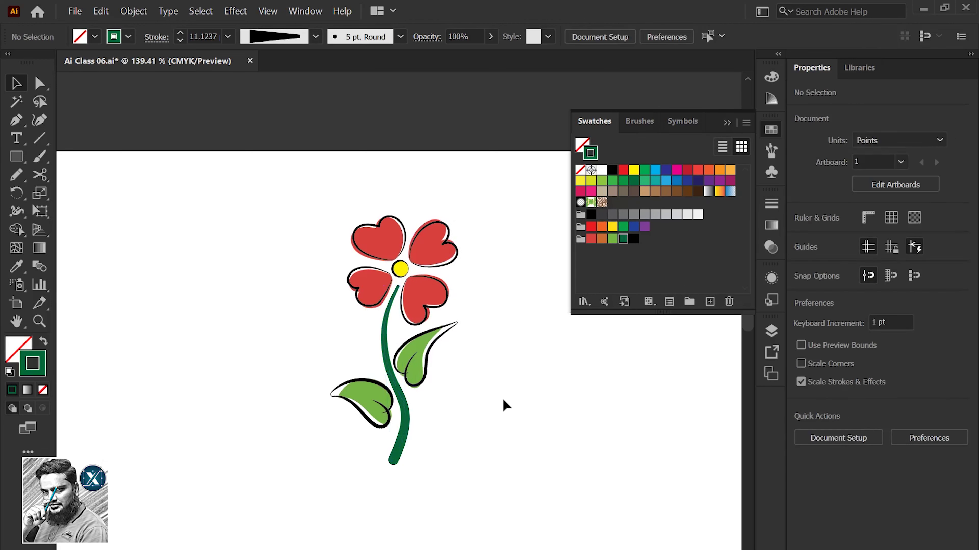
# Shift both leaves down, move the flower toward centre, and draw a rectangle below the stem
pyautogui.scroll(-3, 494, 385)
pyautogui.moveTo(420, 293); pyautogui.dragTo(431, 310)
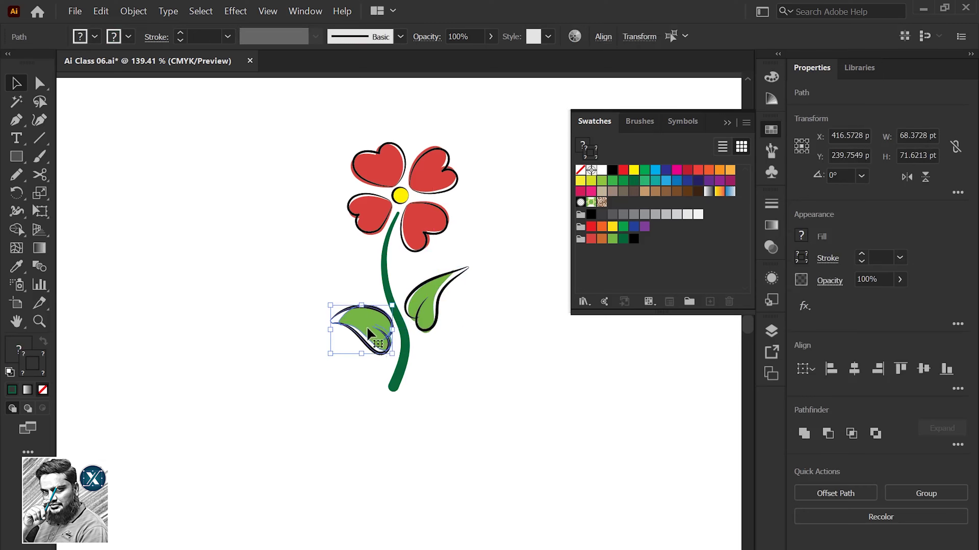
pyautogui.moveTo(366, 328); pyautogui.dragTo(370, 341)
pyautogui.click(771, 130)
pyautogui.moveTo(483, 354); pyautogui.dragTo(513, 354)
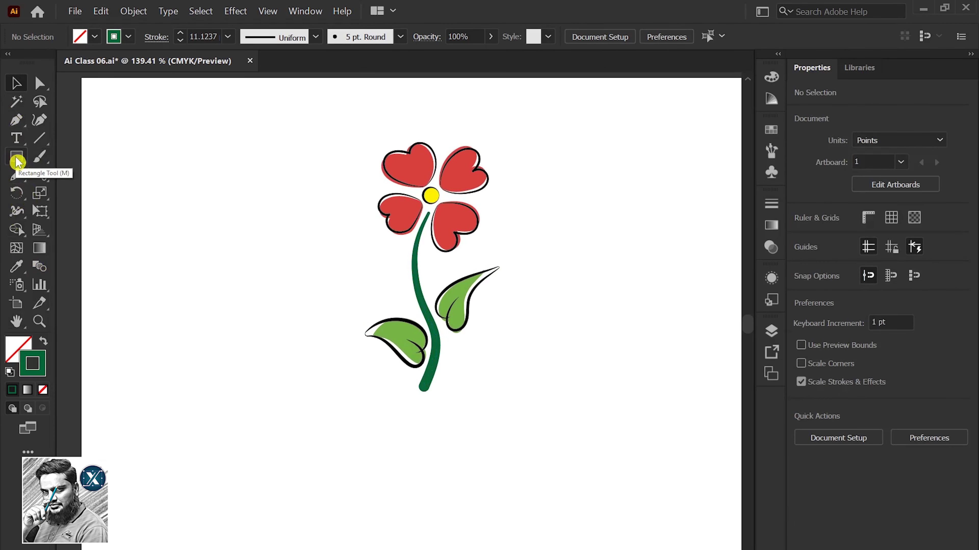
pyautogui.click(16, 156)
pyautogui.moveTo(342, 399); pyautogui.dragTo(515, 420)
# Round the rectangle into a pill with a black 8 pt outline
pyautogui.moveTo(348, 405); pyautogui.dragTo(353, 410)
pyautogui.click(13, 86)
pyautogui.click(128, 36)
pyautogui.click(39, 65)
pyautogui.click(227, 36)
pyautogui.click(236, 225)
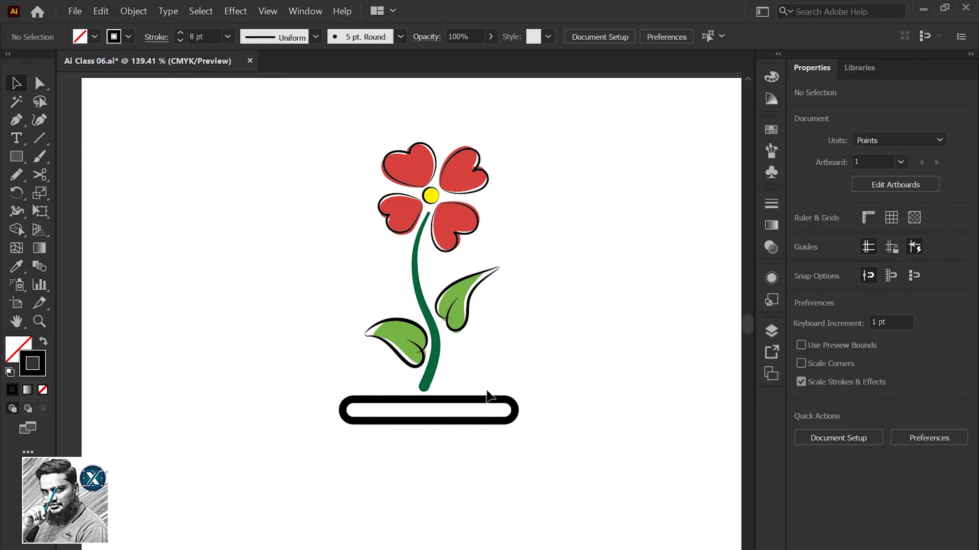
# Fill the pill orange and paste a copy in front of it
pyautogui.click(94, 36)
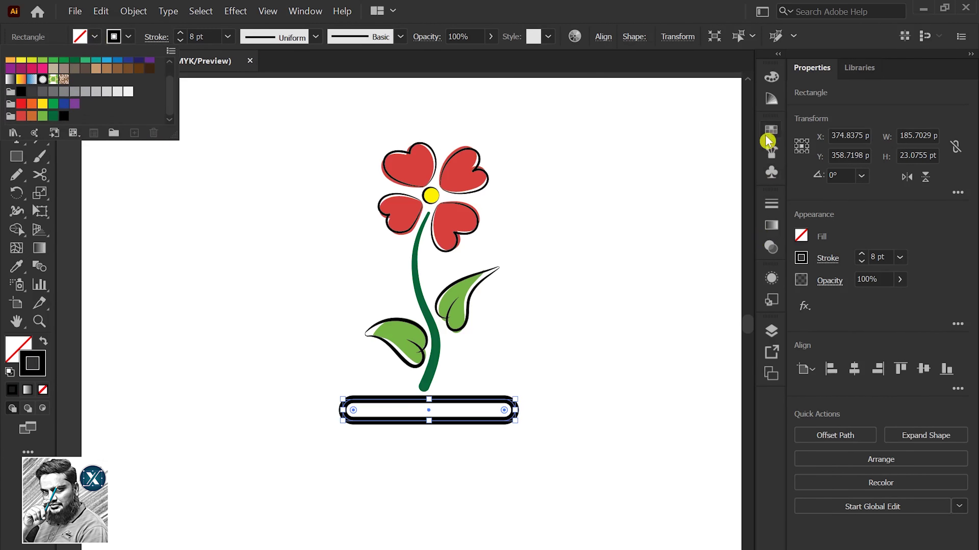
pyautogui.click(771, 131)
pyautogui.click(601, 239)
pyautogui.press('x')
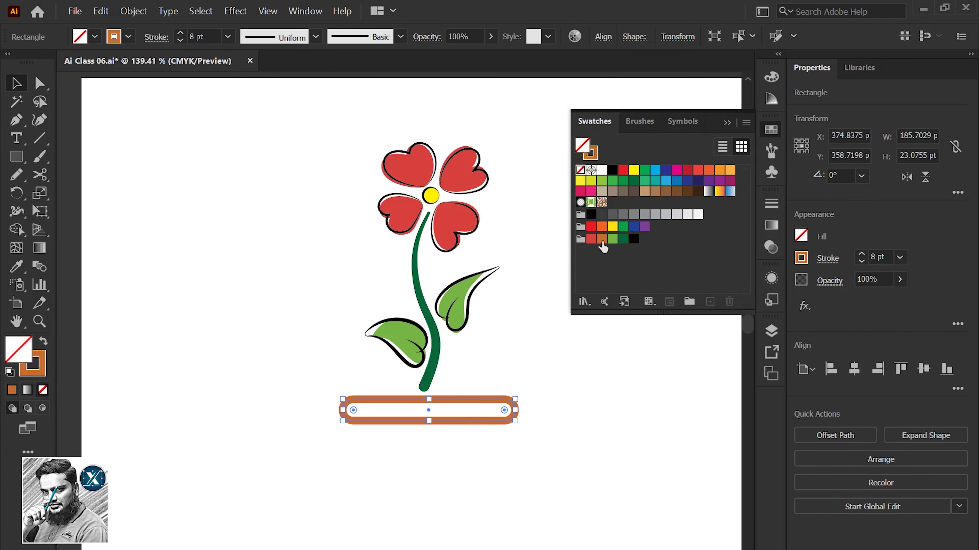
pyautogui.click(601, 239)
pyautogui.click(465, 422)
pyautogui.click(428, 411)
# Give the copy no fill, a black outline, and a tapered width profile
pyautogui.click(100, 11)
pyautogui.click(116, 88)
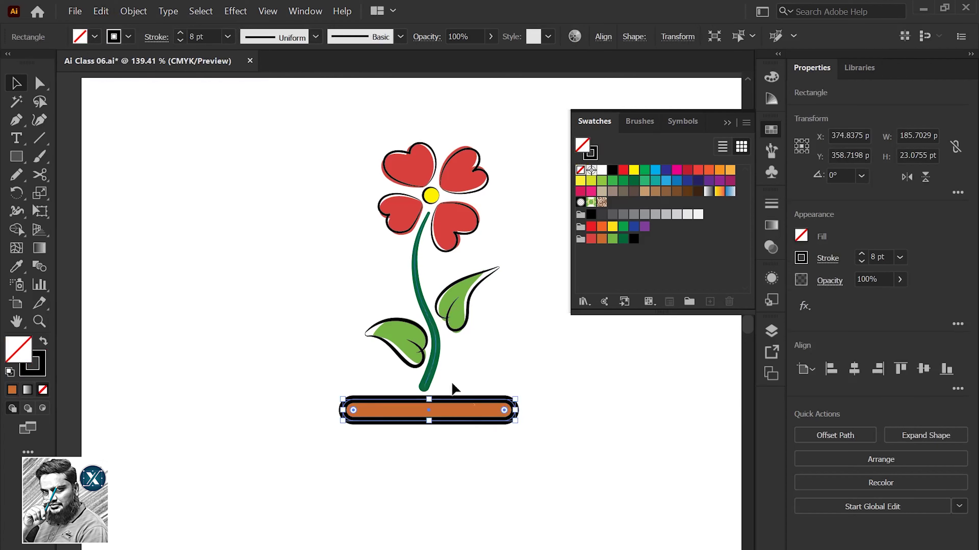
pyautogui.click(317, 39)
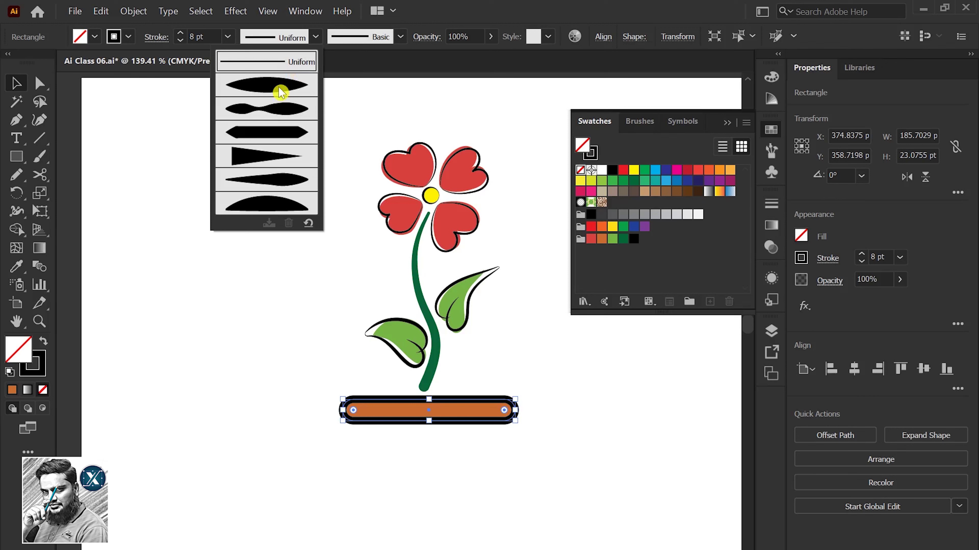
pyautogui.click(280, 93)
# Try several width profiles on the rim outline and settle on one
pyautogui.click(462, 468)
pyautogui.click(401, 415)
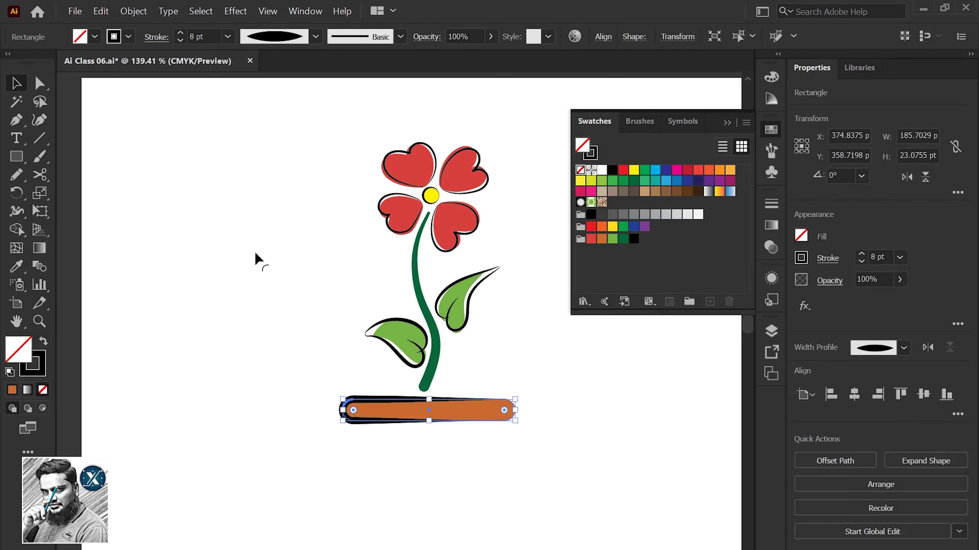
pyautogui.click(316, 37)
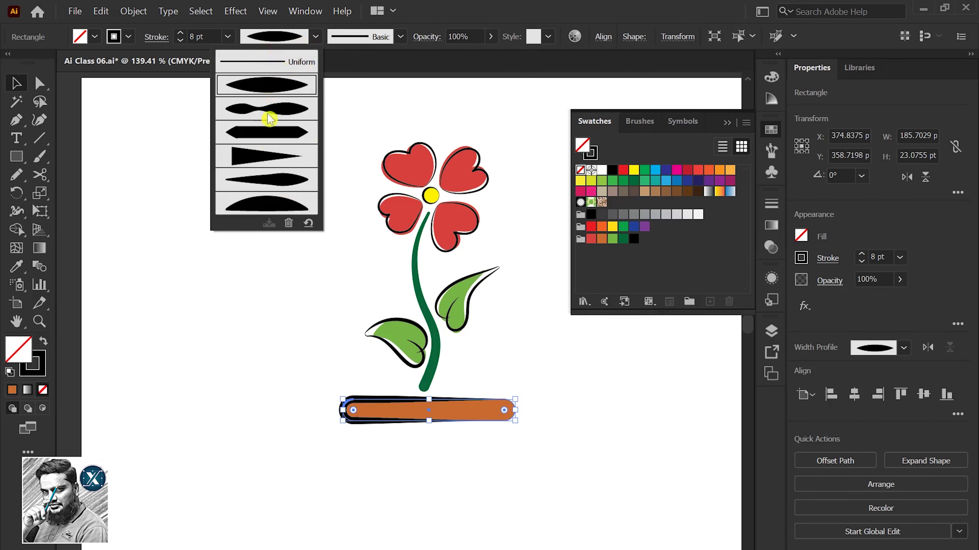
pyautogui.click(267, 100)
pyautogui.click(315, 37)
pyautogui.click(284, 157)
pyautogui.click(315, 37)
pyautogui.click(285, 178)
# Select and deselect the rim to check its outline against the orange bar
pyautogui.click(690, 461)
pyautogui.click(386, 422)
pyautogui.click(539, 378)
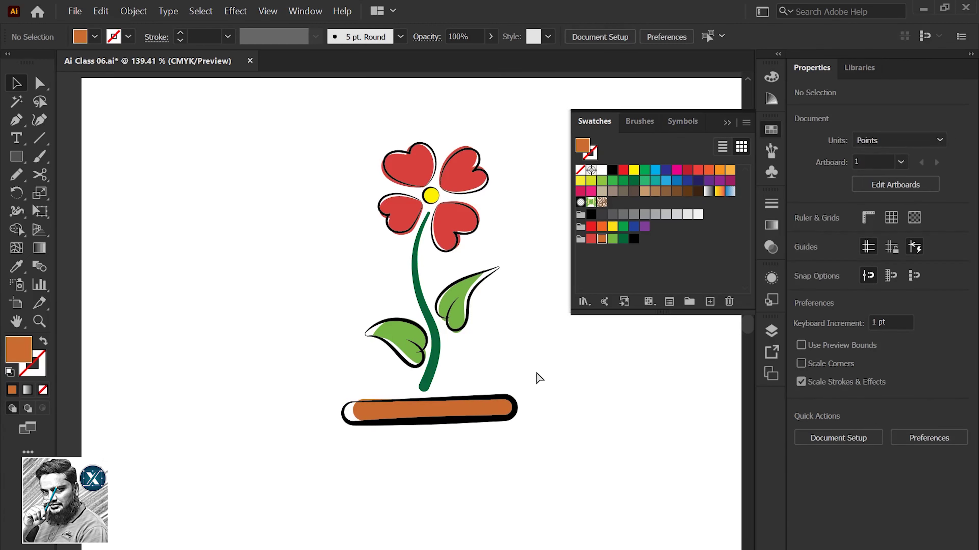
pyautogui.click(509, 411)
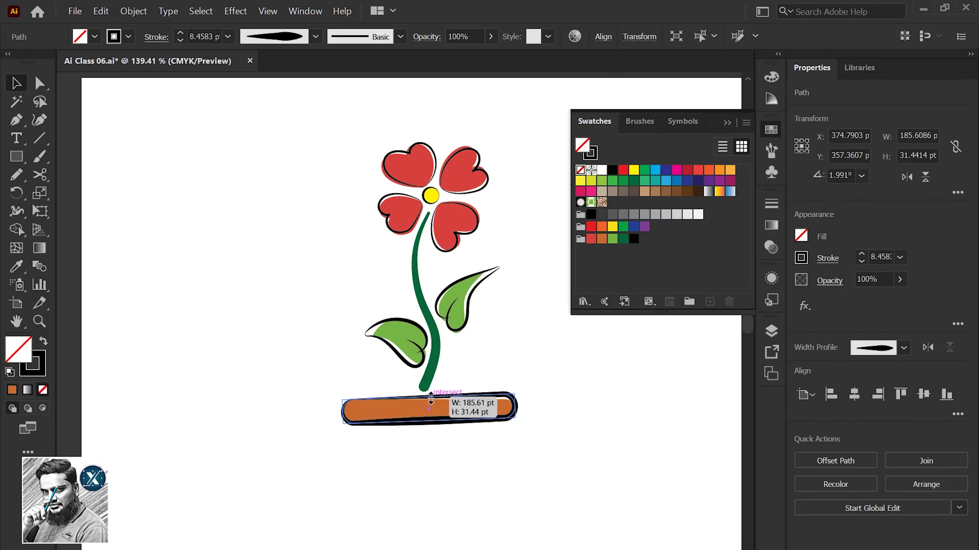
pyautogui.click(585, 435)
pyautogui.scroll(-3, 553, 424)
pyautogui.click(16, 157)
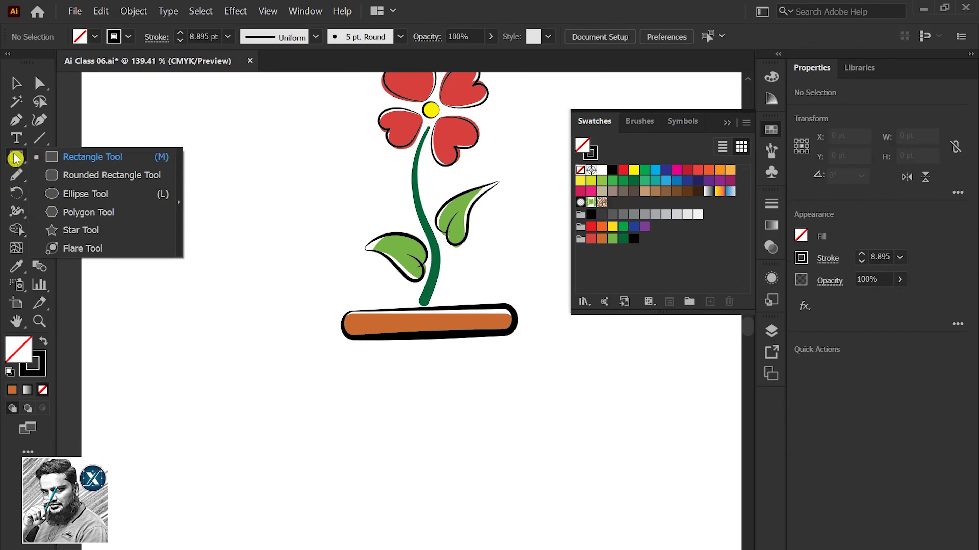
# Draw a rectangle under the rim and reshape it into a tapered, round-cornered pot body
pyautogui.click(71, 159)
pyautogui.moveTo(383, 332); pyautogui.dragTo(491, 450)
pyautogui.press('a')
pyautogui.click(385, 450)
pyautogui.moveTo(384, 451); pyautogui.dragTo(395, 449)
pyautogui.moveTo(492, 449); pyautogui.dragTo(482, 449)
pyautogui.moveTo(492, 335); pyautogui.dragTo(491, 343)
pyautogui.moveTo(383, 333); pyautogui.dragTo(372, 347)
pyautogui.moveTo(399, 444); pyautogui.dragTo(414, 439)
# Fill the pot body orange and remove its outline
pyautogui.press('v')
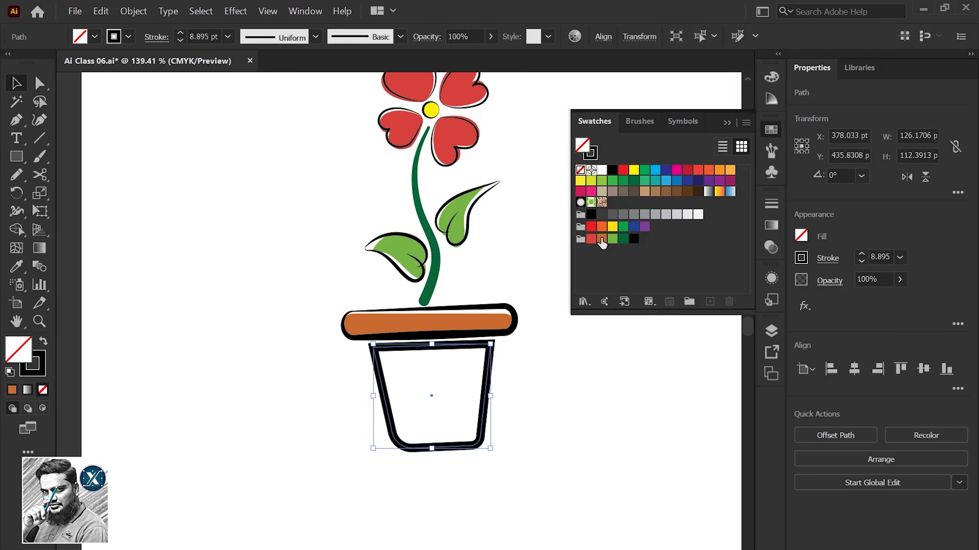
pyautogui.click(601, 239)
pyautogui.click(592, 159)
pyautogui.click(580, 170)
pyautogui.click(542, 333)
# Paste an outlined copy over the pot and give it a tapered width profile
pyautogui.click(465, 394)
pyautogui.click(101, 11)
pyautogui.click(137, 86)
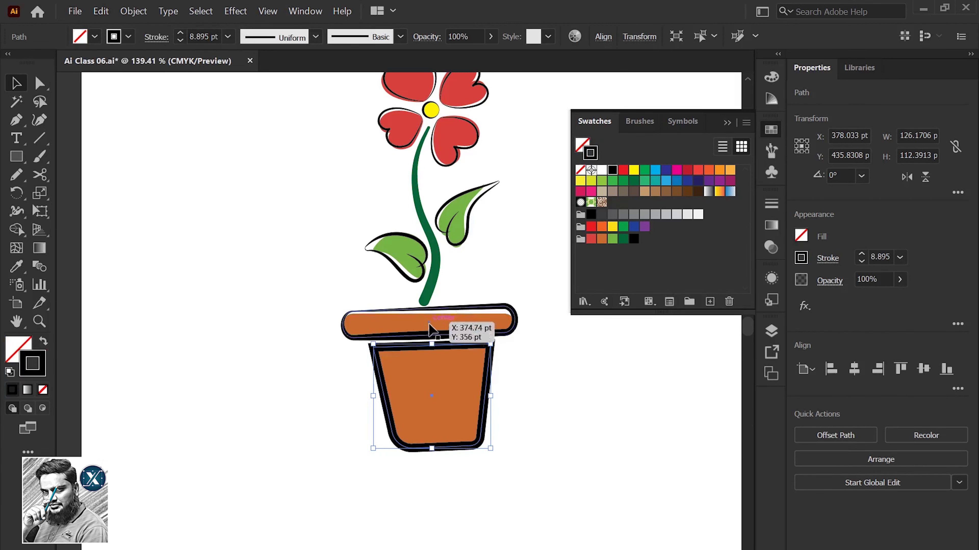
pyautogui.click(315, 37)
pyautogui.click(283, 95)
pyautogui.click(487, 474)
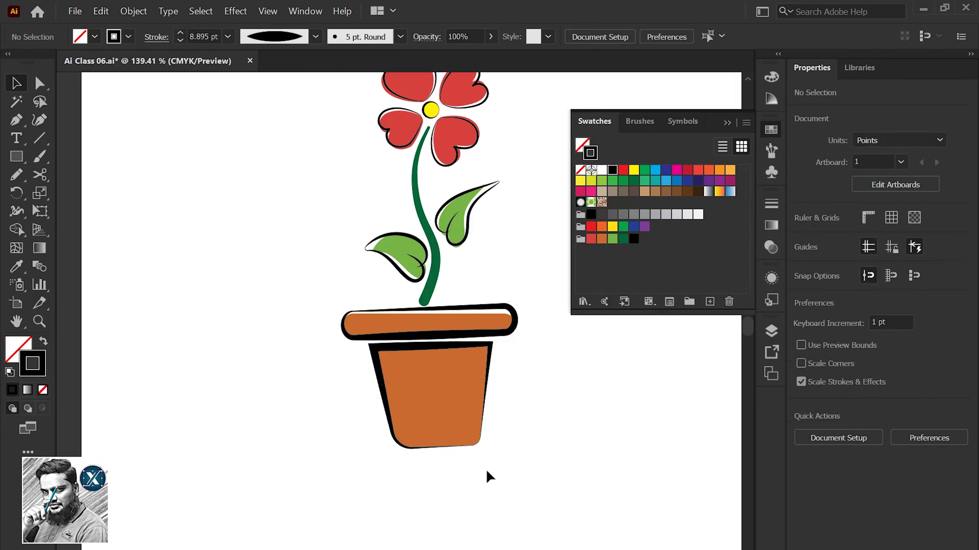
# Cut the pot outline at its top-right corner and tilt the orange fill inside it
pyautogui.click(485, 349)
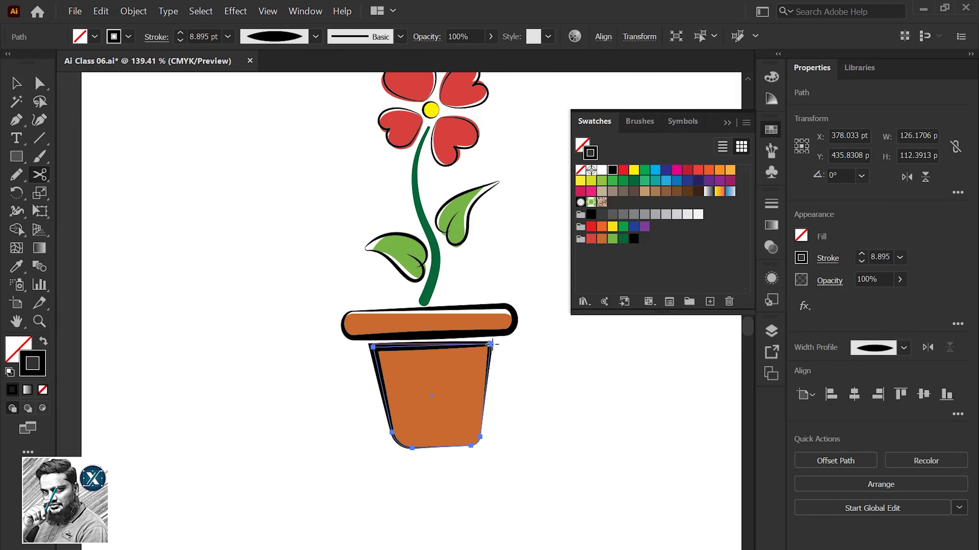
pyautogui.click(491, 344)
pyautogui.click(19, 85)
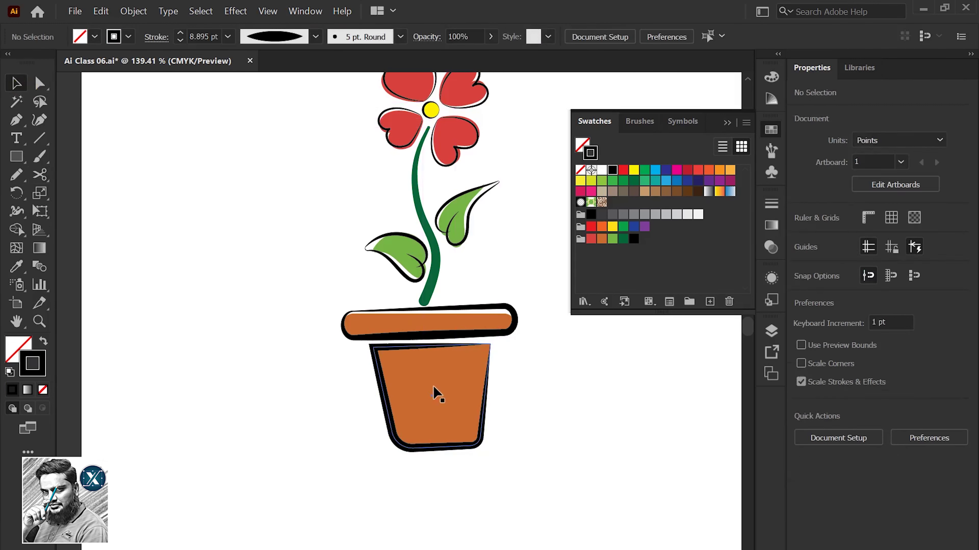
pyautogui.click(432, 393)
pyautogui.moveTo(376, 346); pyautogui.dragTo(383, 353)
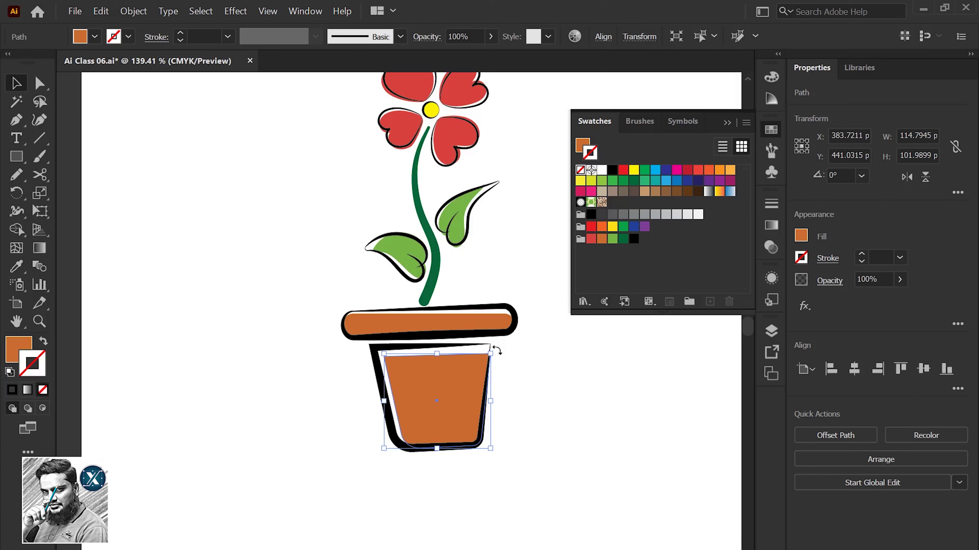
pyautogui.click(545, 375)
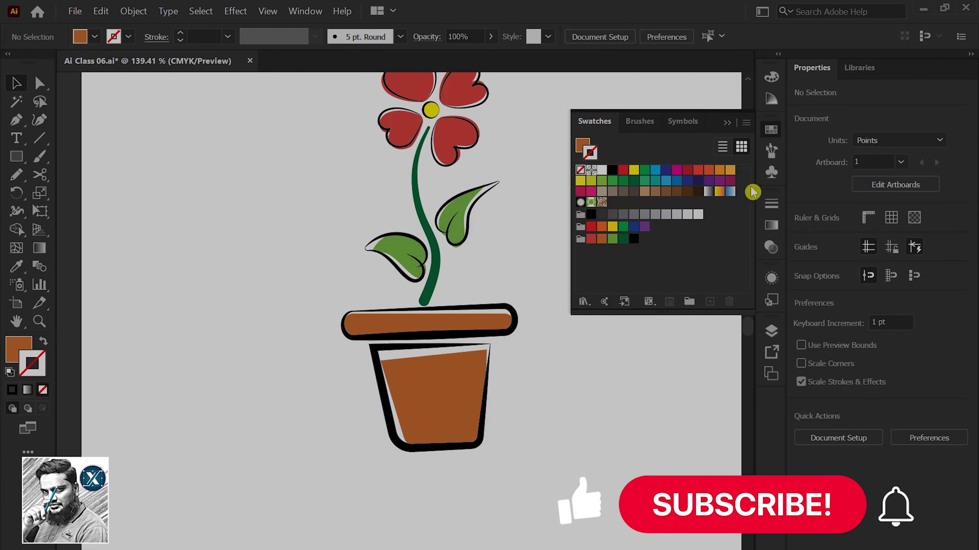
pyautogui.click(598, 317)
pyautogui.scroll(3, 600, 347)
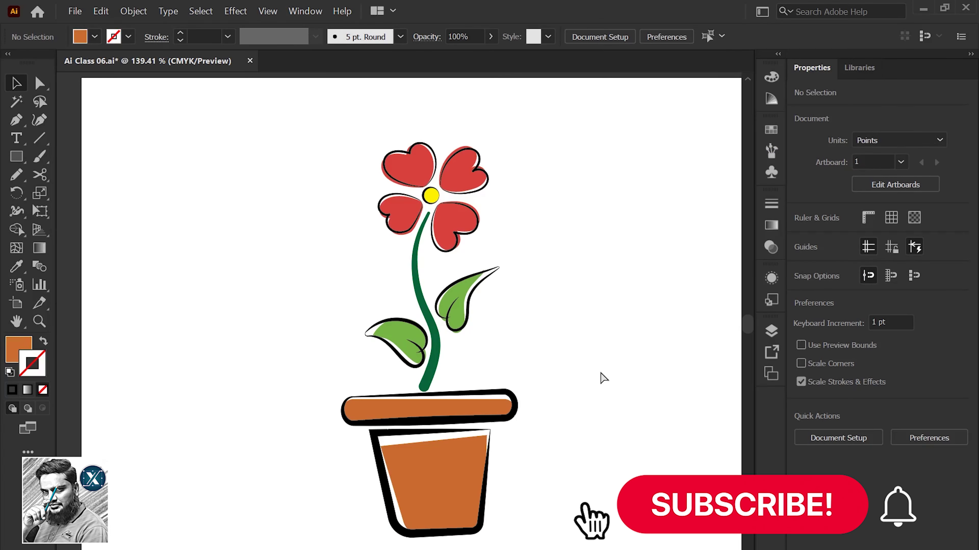
# Drag the orange fill's top corners to meet the outline, then save as Ai Class 06.ai
pyautogui.click(46, 91)
pyautogui.moveTo(443, 392); pyautogui.dragTo(448, 389)
pyautogui.moveTo(393, 409); pyautogui.dragTo(400, 411)
pyautogui.click(525, 424)
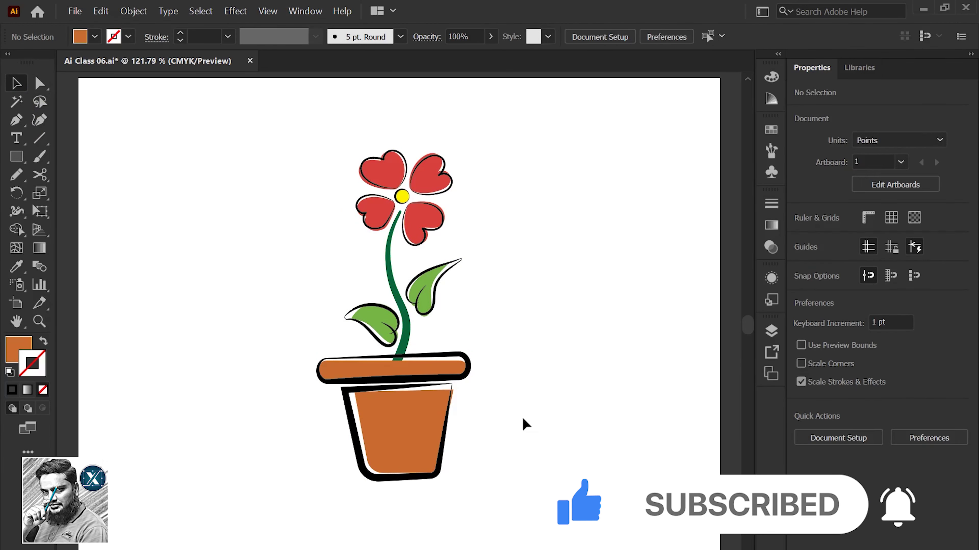
pyautogui.hotkey('ctrl', 's')
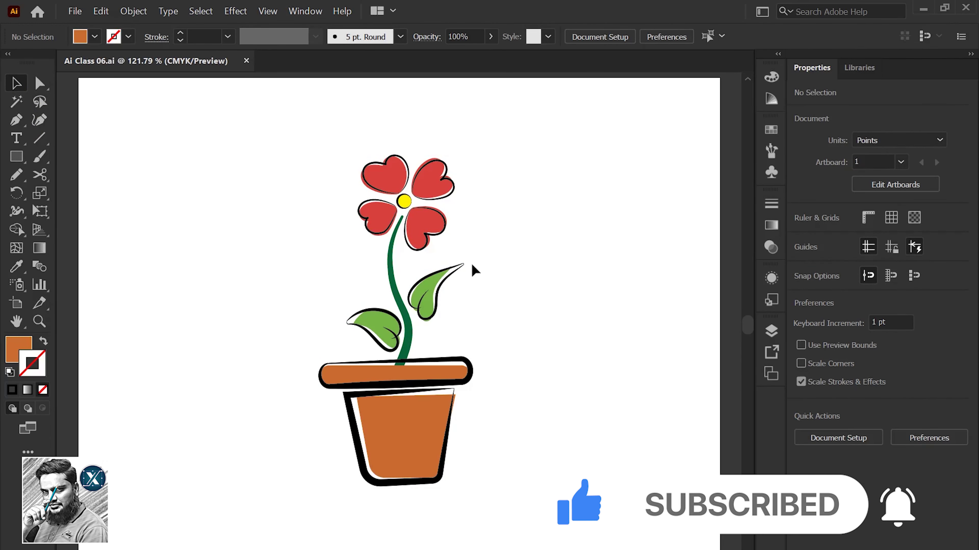